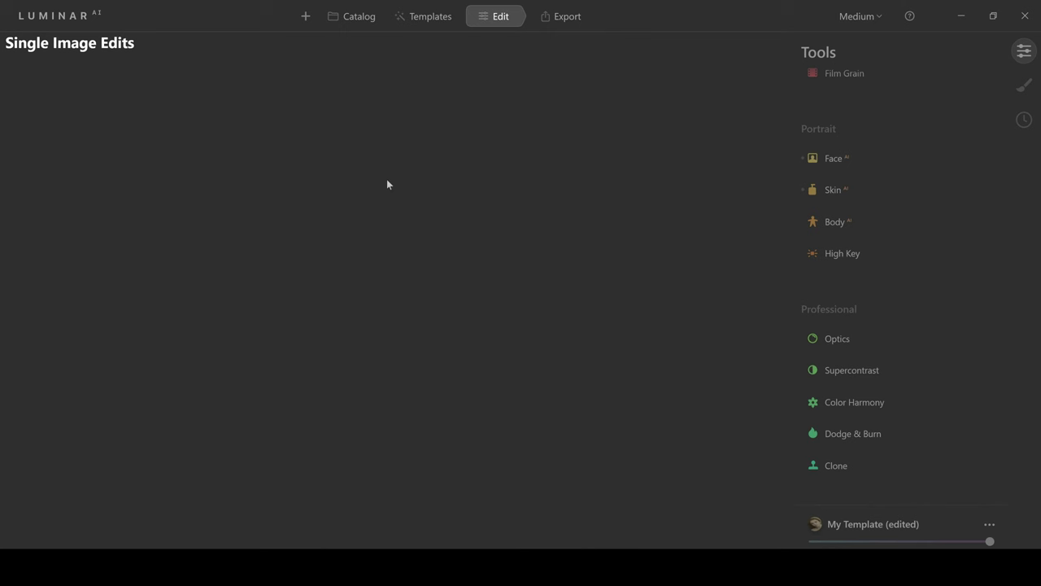
Step: Add the Colosseum photo 243.JPG to Luminar AI with Add Image
left_click(306, 20)
left_click(347, 74)
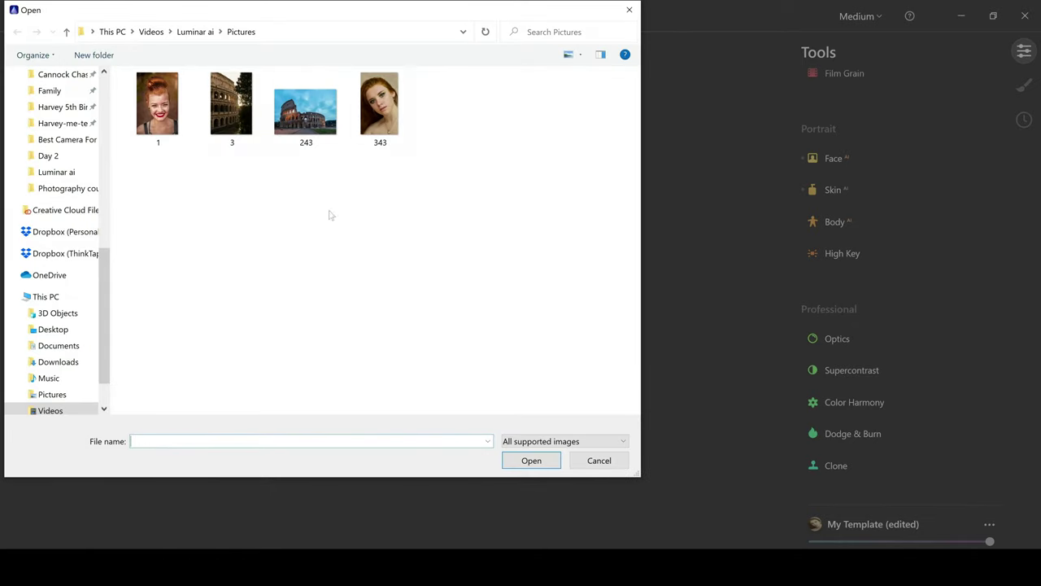
left_click(301, 122)
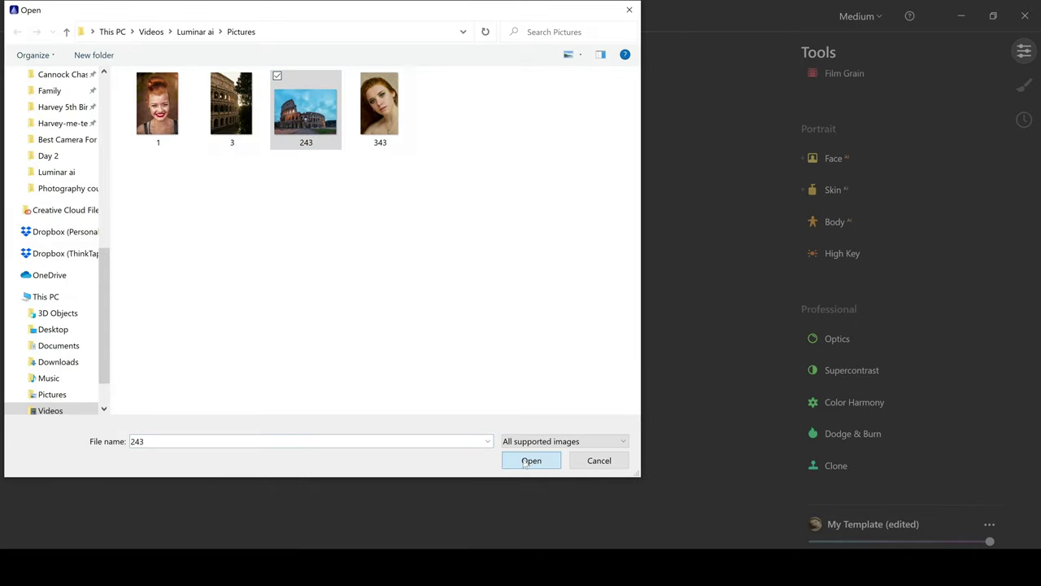
left_click(531, 461)
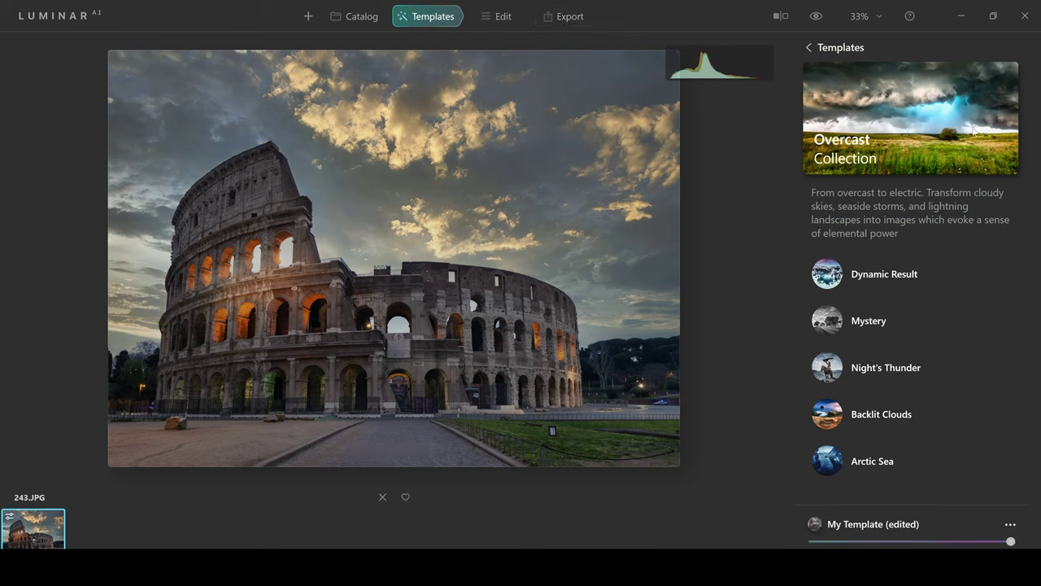
Step: Try the Overcast Dynamic Result template at a lower amount, then reset the adjustments
left_click(810, 54)
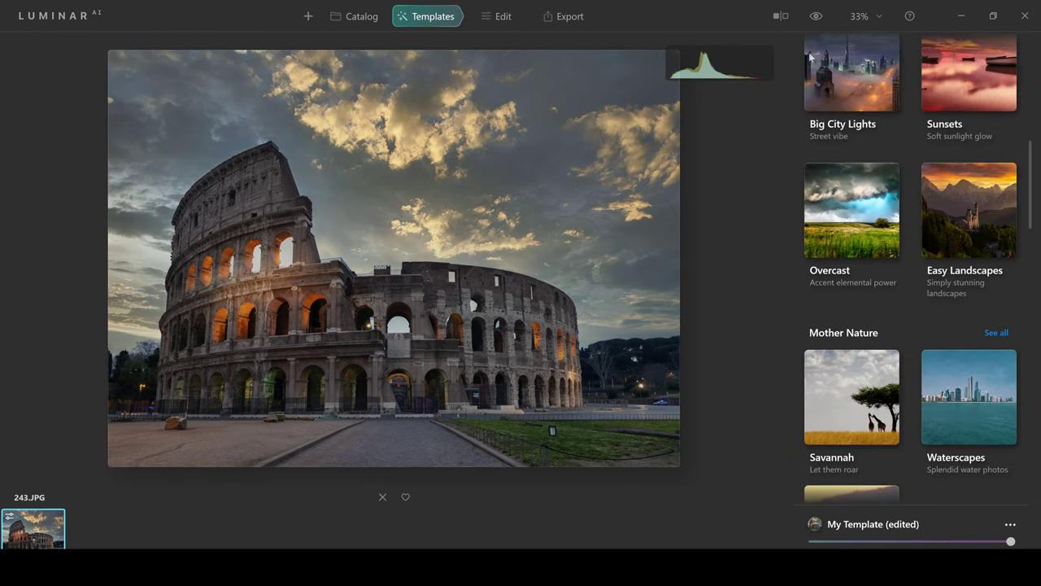
left_click_drag(1030, 185, 1030, 138)
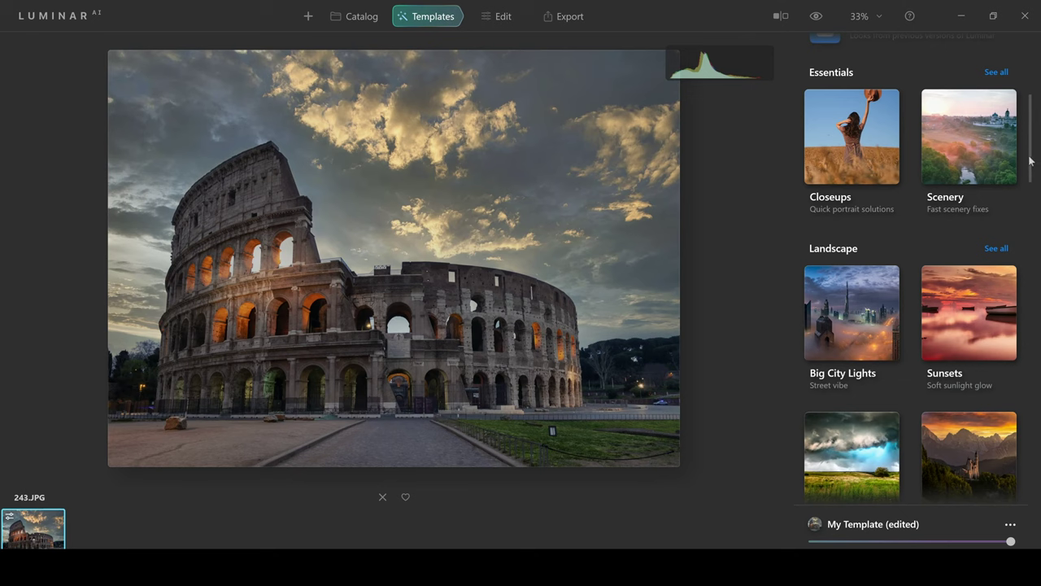
left_click_drag(1030, 158, 1035, 210)
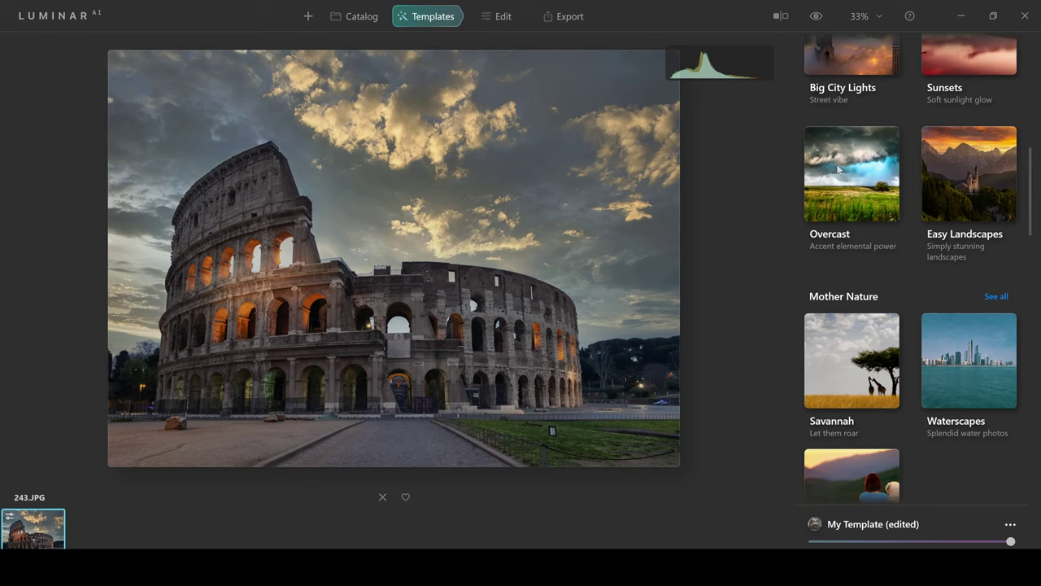
left_click(838, 168)
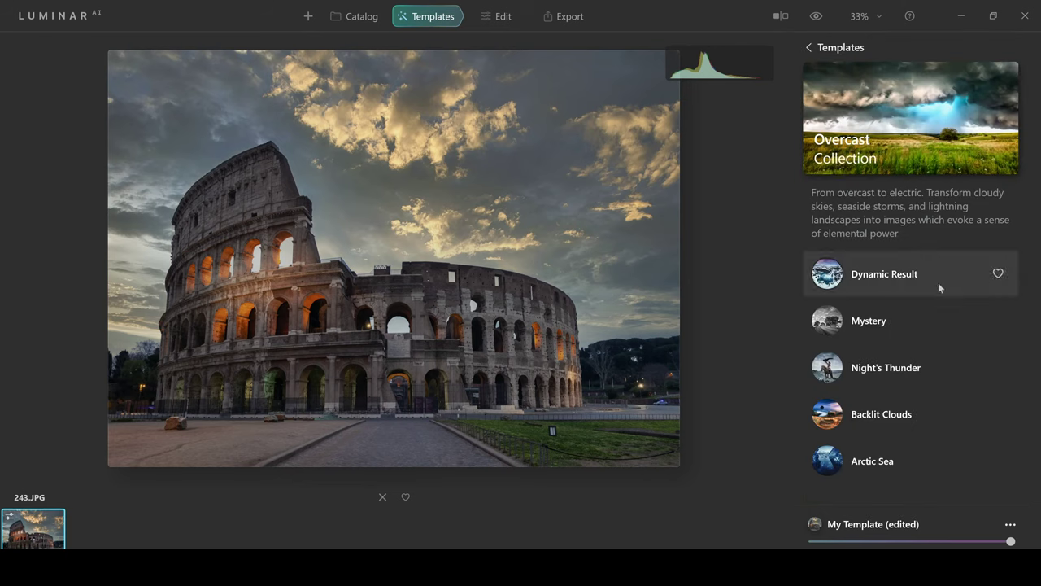
left_click(882, 277)
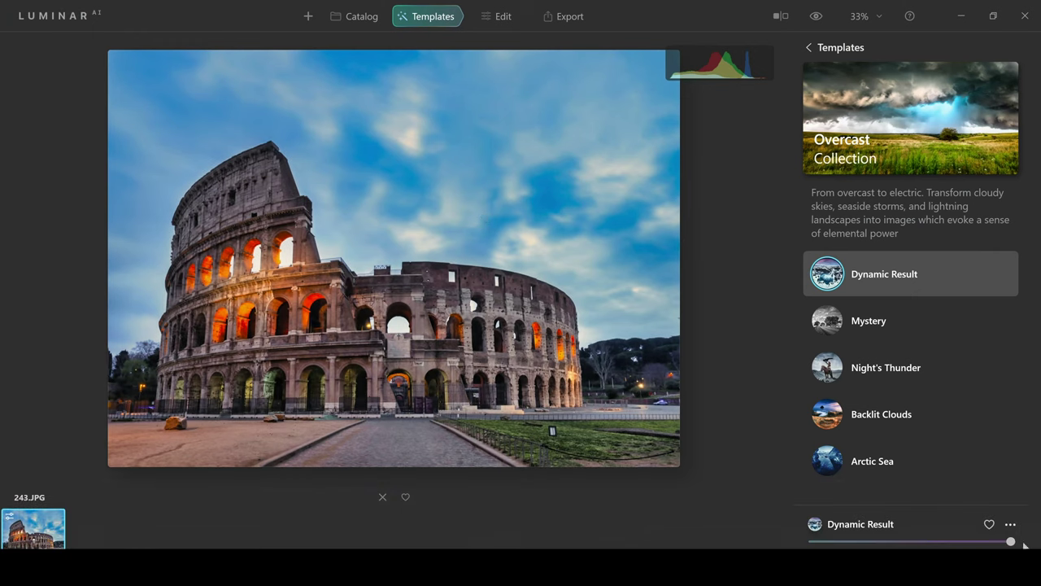
left_click_drag(1011, 541, 902, 541)
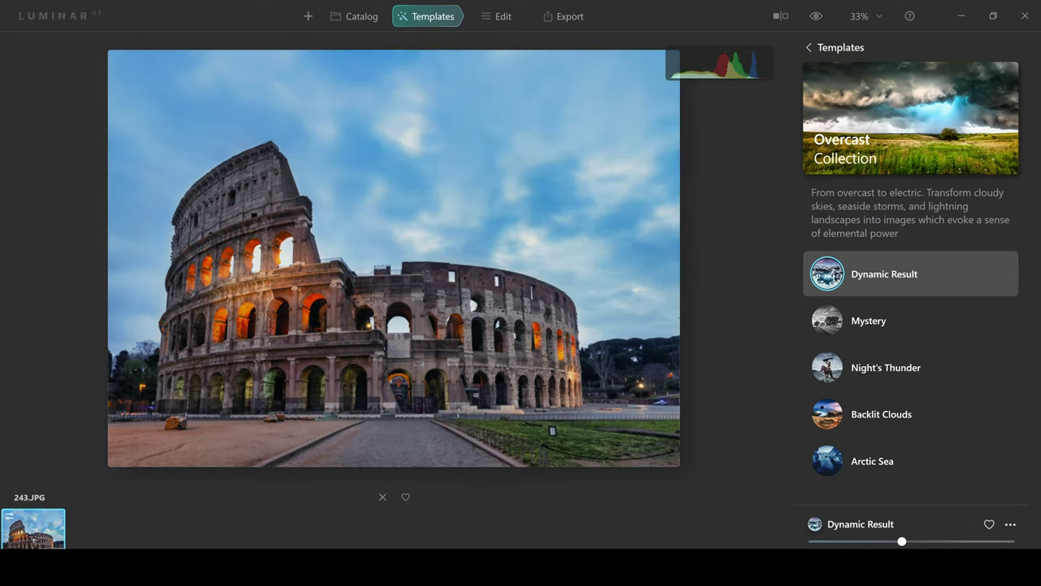
left_click(1010, 525)
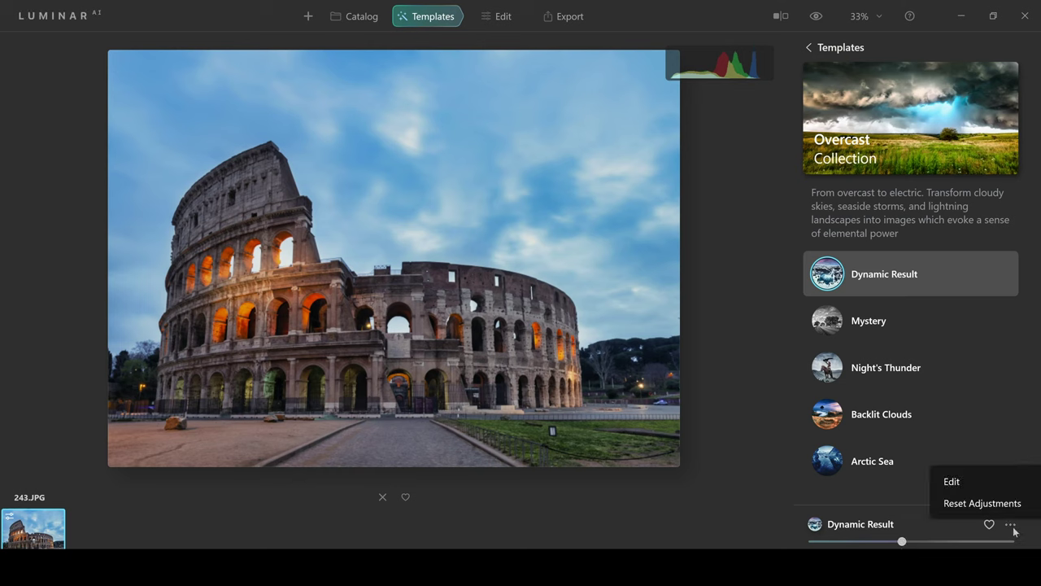
left_click(975, 503)
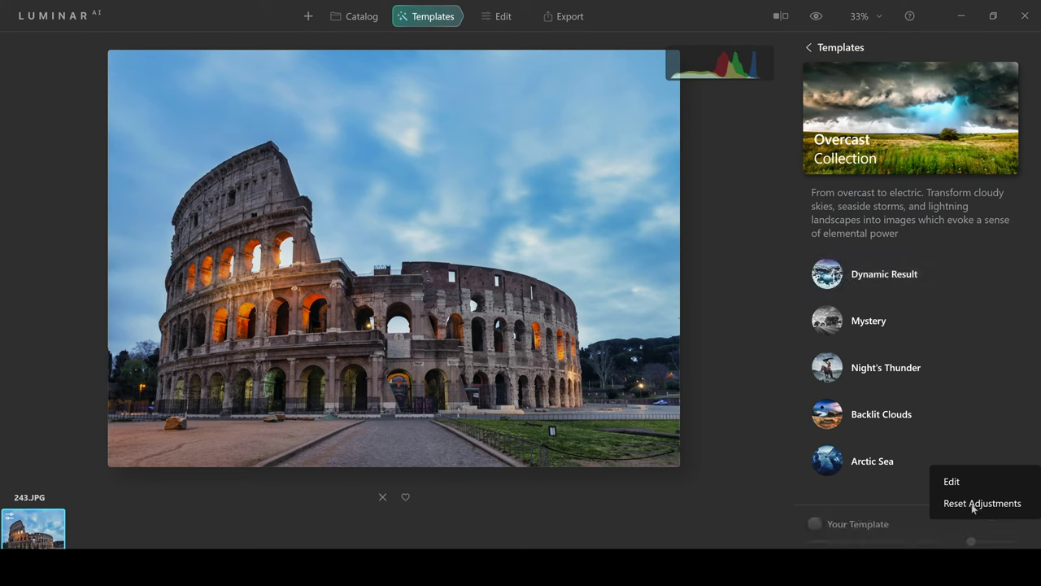
Step: In Edit, try Enhance AI with Accent 44 and Sky Enhancer 34, then reset it
left_click(498, 18)
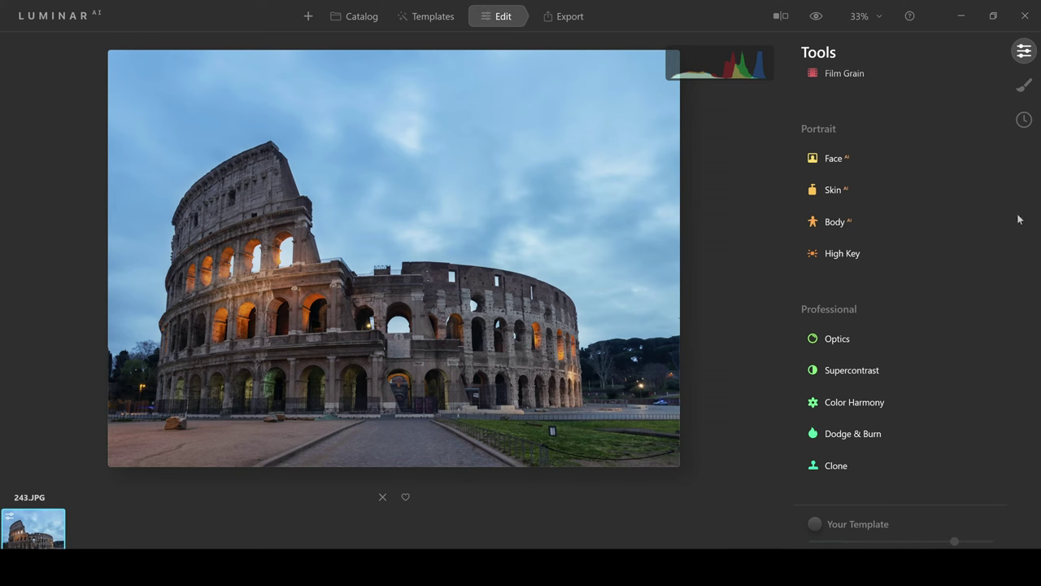
left_click_drag(1009, 369, 1008, 57)
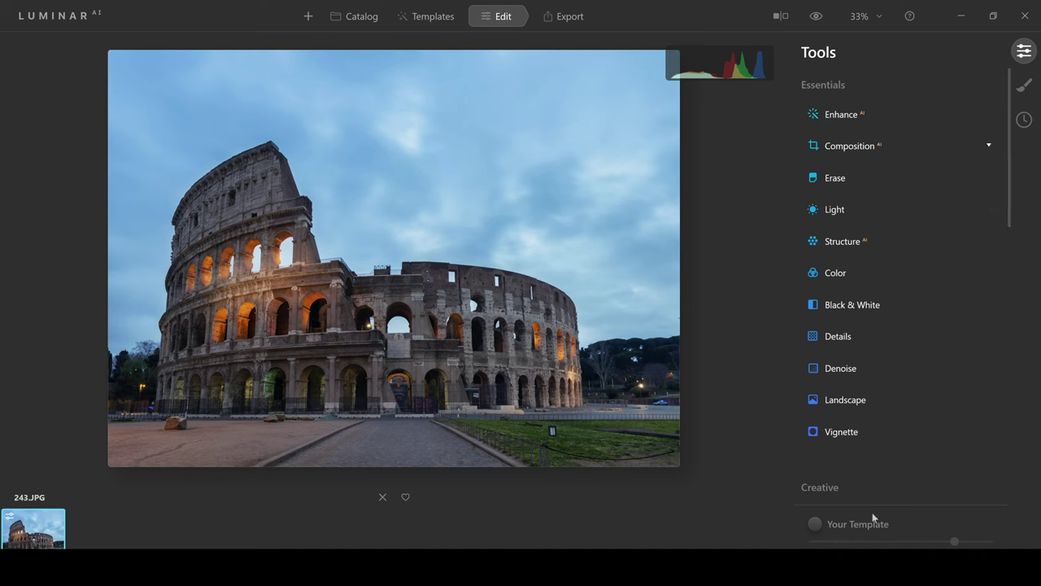
left_click(853, 121)
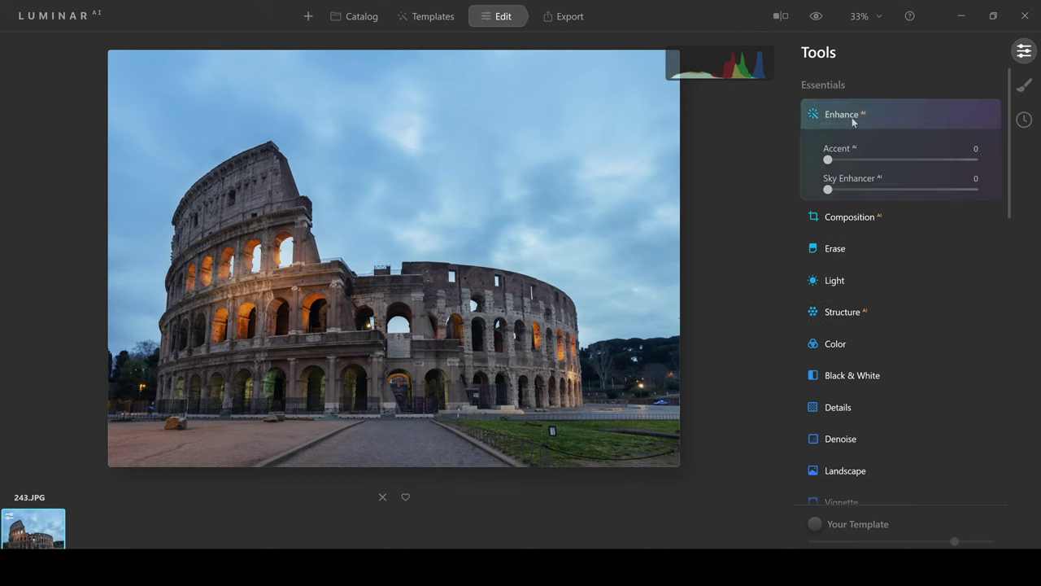
left_click(894, 160)
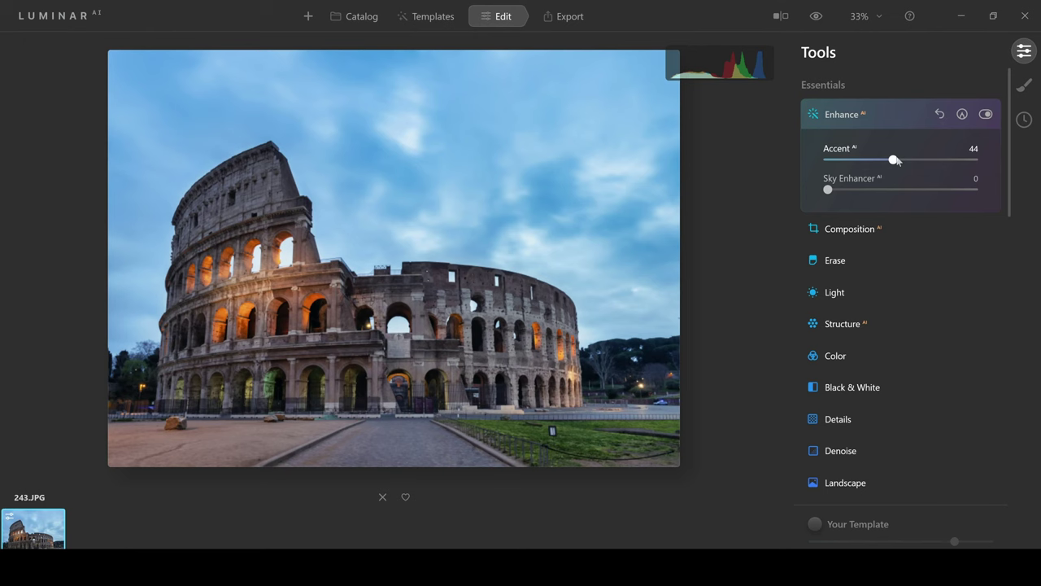
mouse_move(829, 189)
left_mouse_down()
mouse_move(878, 189)
mouse_move(813, 185)
left_mouse_up()
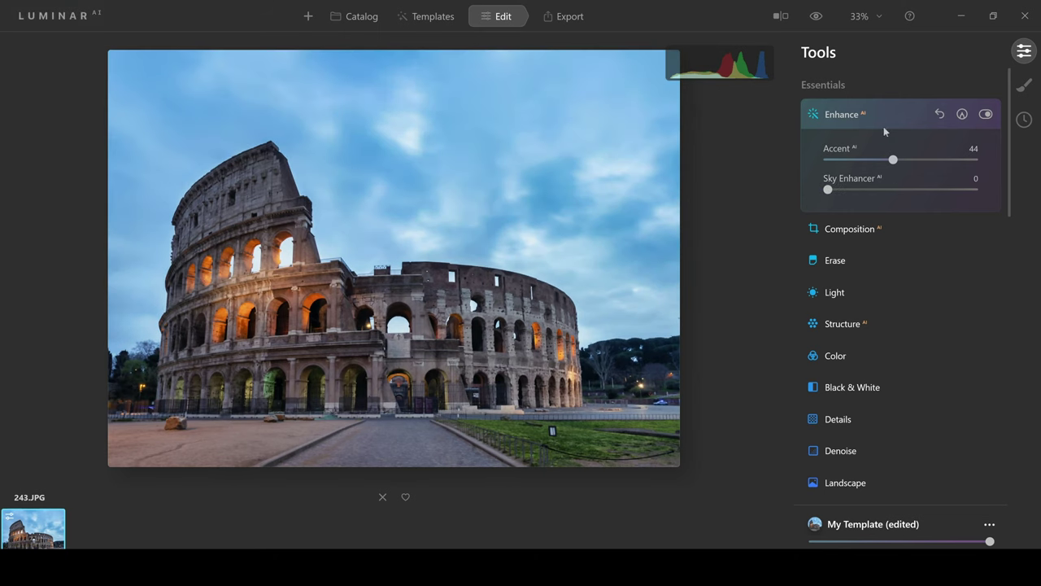
left_click(939, 115)
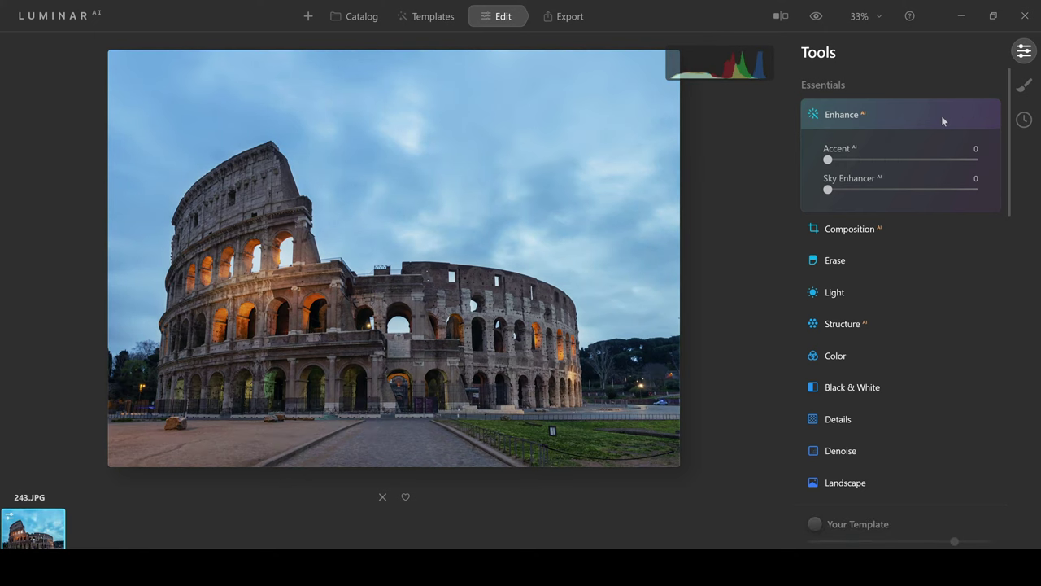
left_click(844, 118)
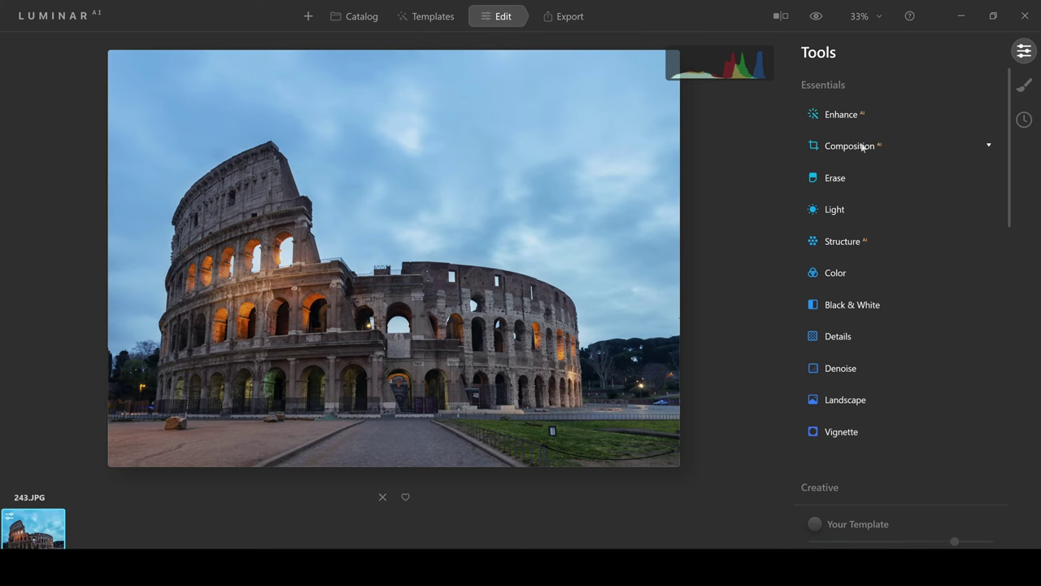
Step: Open and close Composition AI without changes, then expand the Light panel
left_click(868, 147)
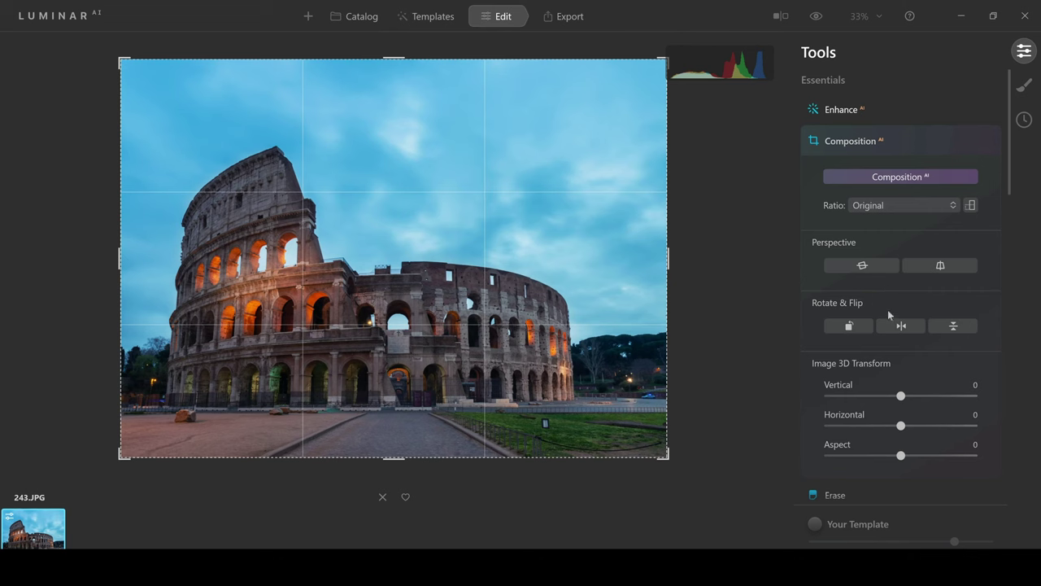
left_click(862, 145)
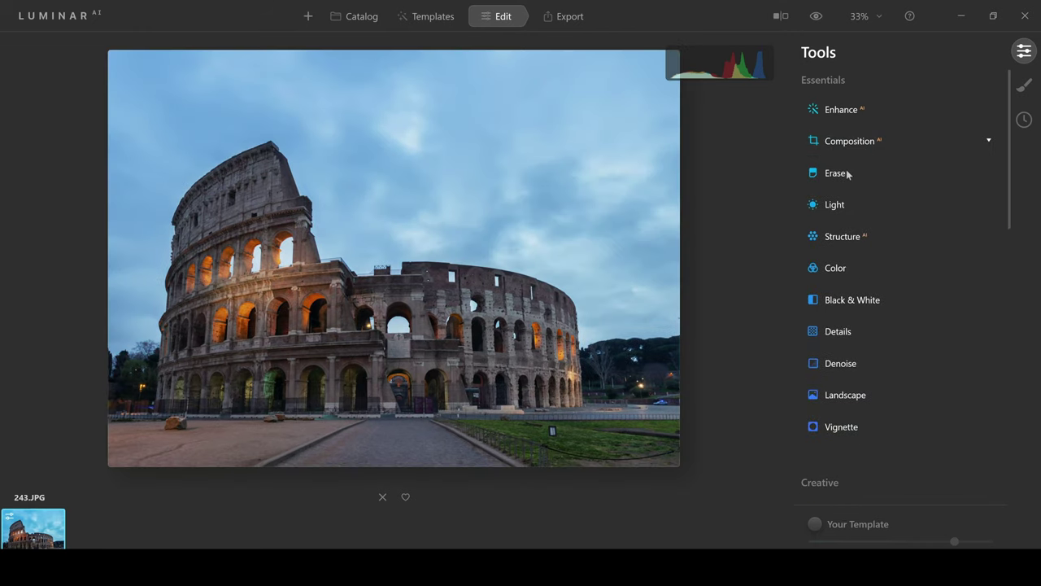
left_click(985, 206)
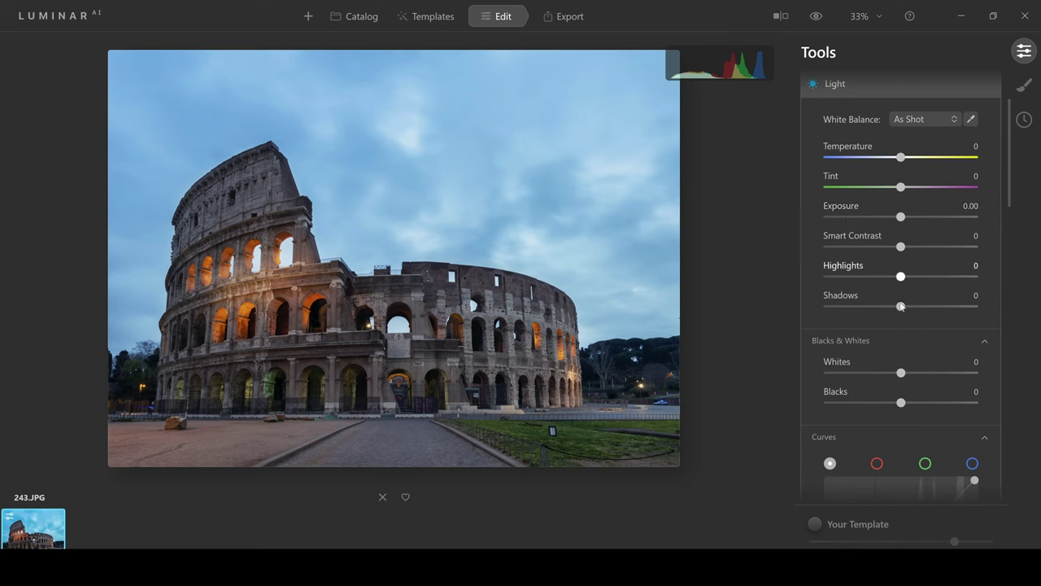
Step: Set Shadows to -2 and Highlights to -1, adding then removing a tone curve point
left_click_drag(901, 306, 920, 306)
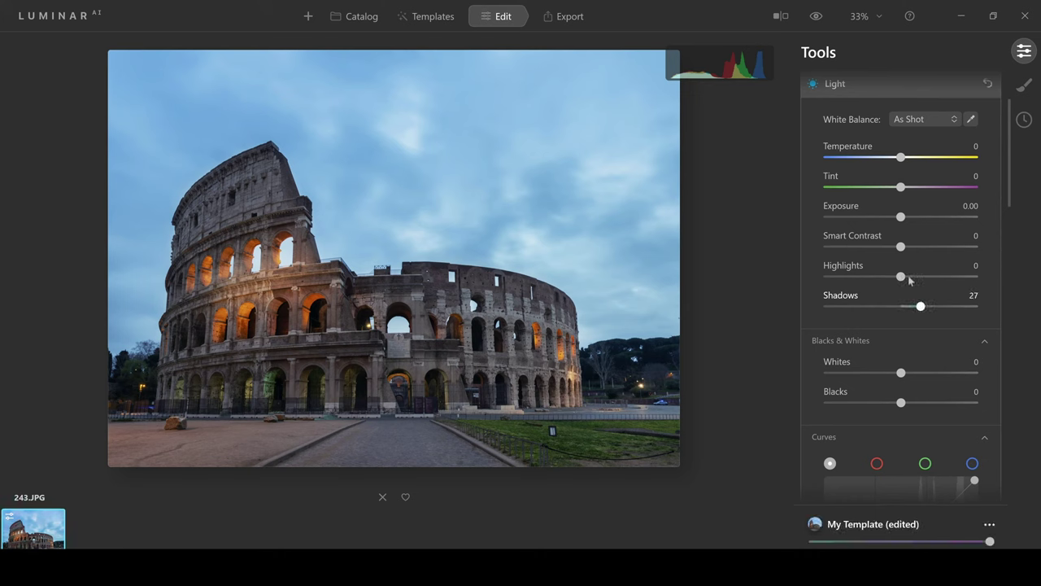
left_click_drag(885, 275, 903, 306)
left_click_drag(1009, 203, 1007, 253)
left_click(883, 377)
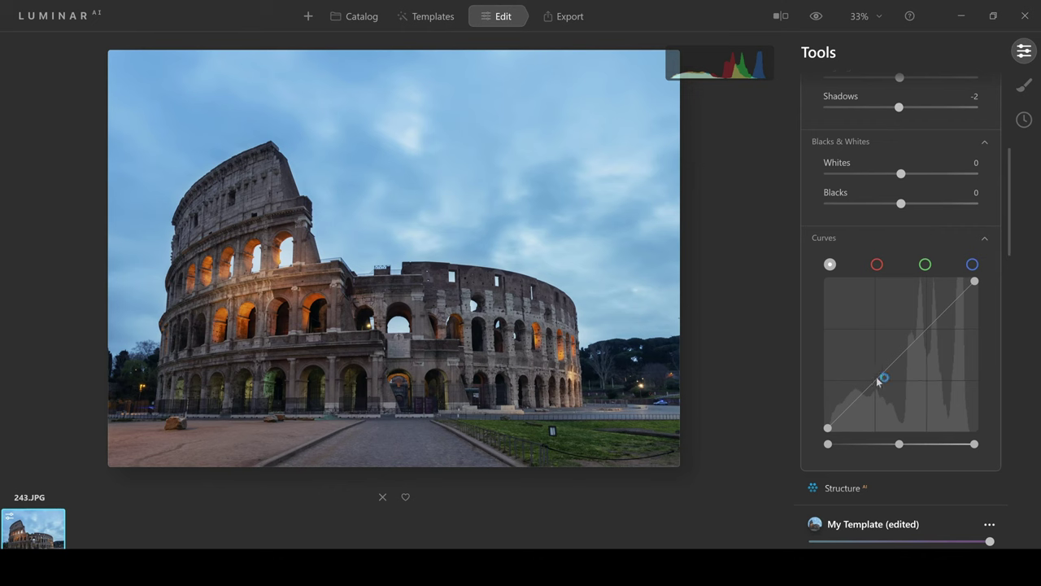
left_click_drag(877, 377, 873, 380)
double_click(875, 380)
left_click(987, 241)
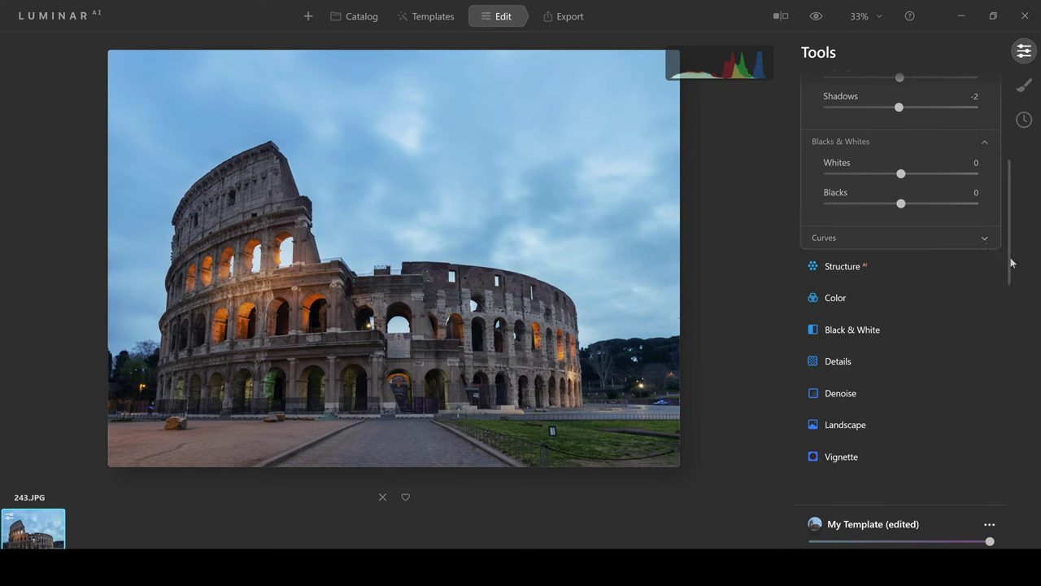
Step: Raise Structure AI Amount to 31 and scroll the tools list back to the top
left_click(843, 267)
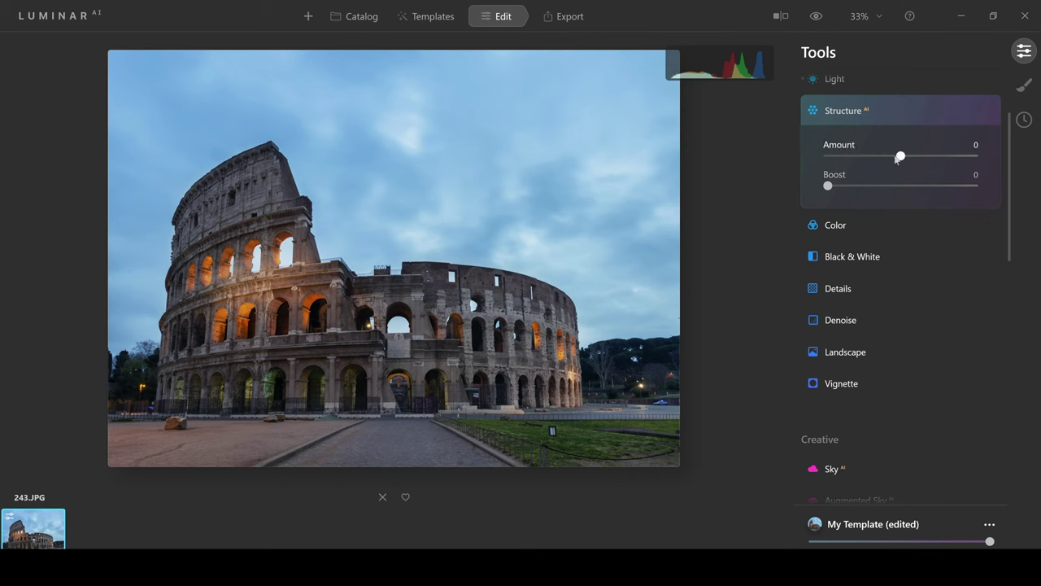
left_click_drag(907, 160, 922, 162)
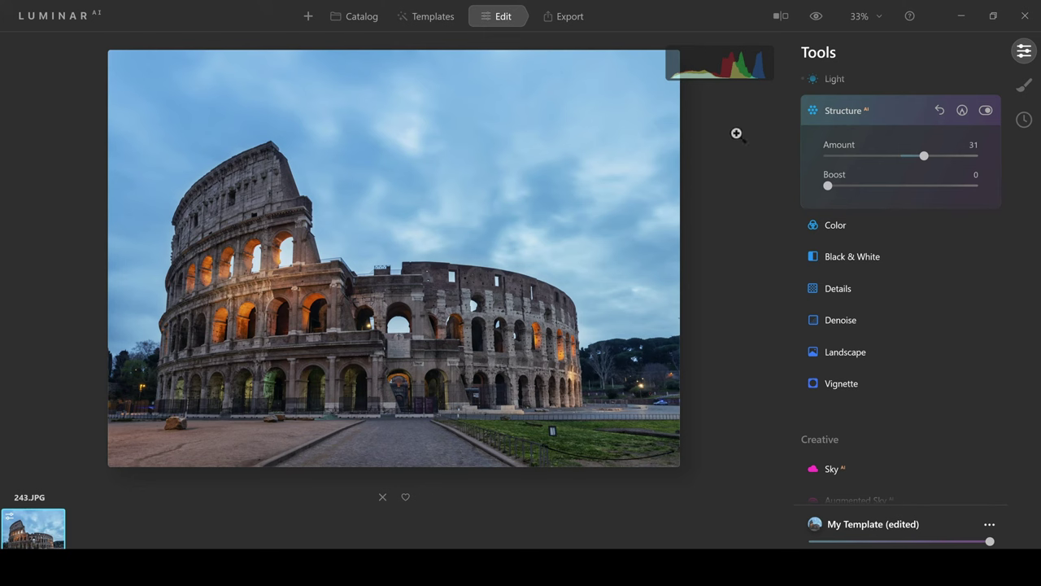
left_click(833, 115)
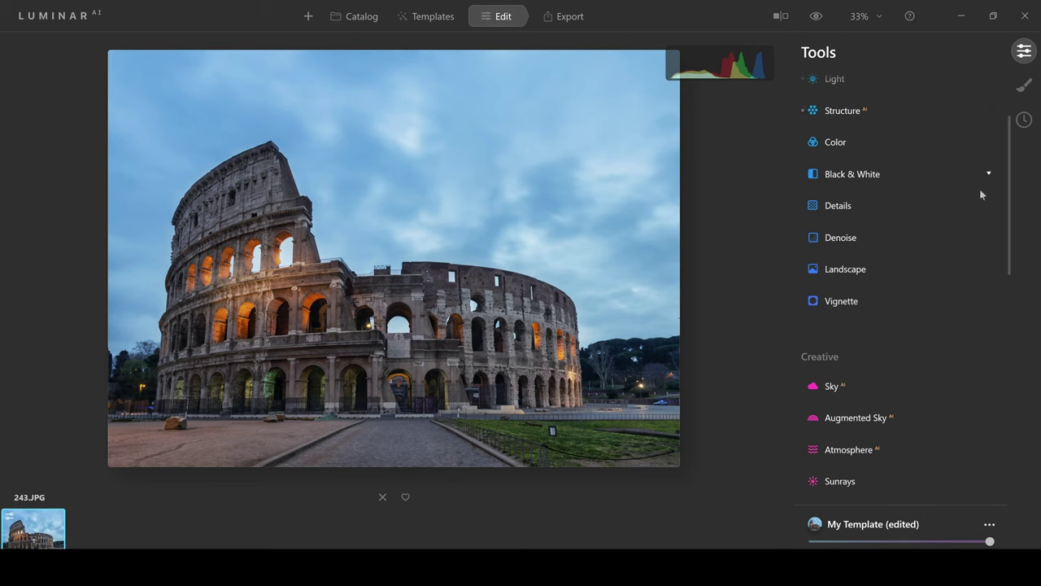
left_click_drag(1009, 225, 1007, 165)
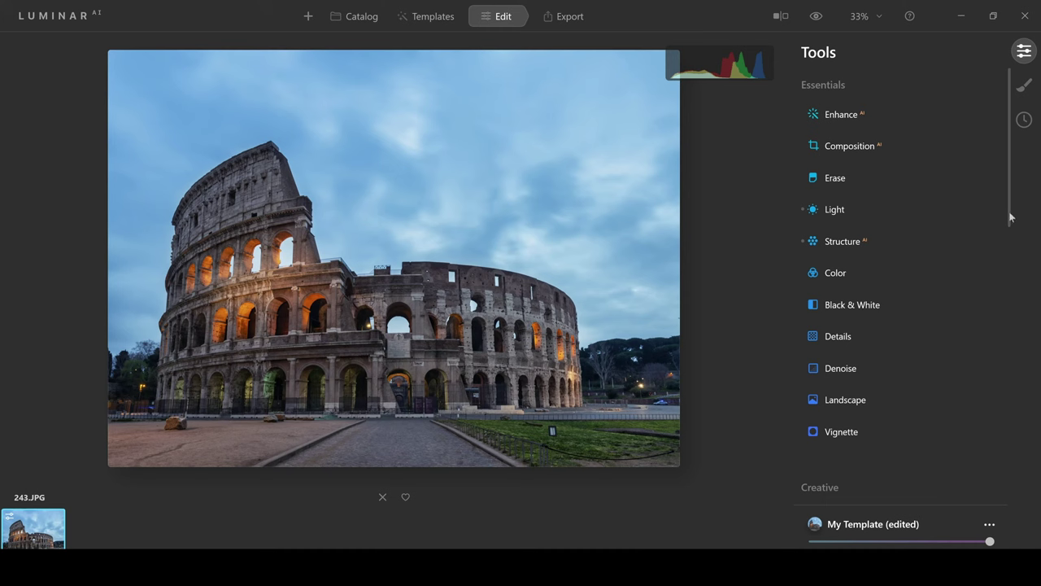
Step: In Sky AI, replace the Colosseum sky with the Dramatic Sunset 3 sky
left_click_drag(1012, 220, 1009, 323)
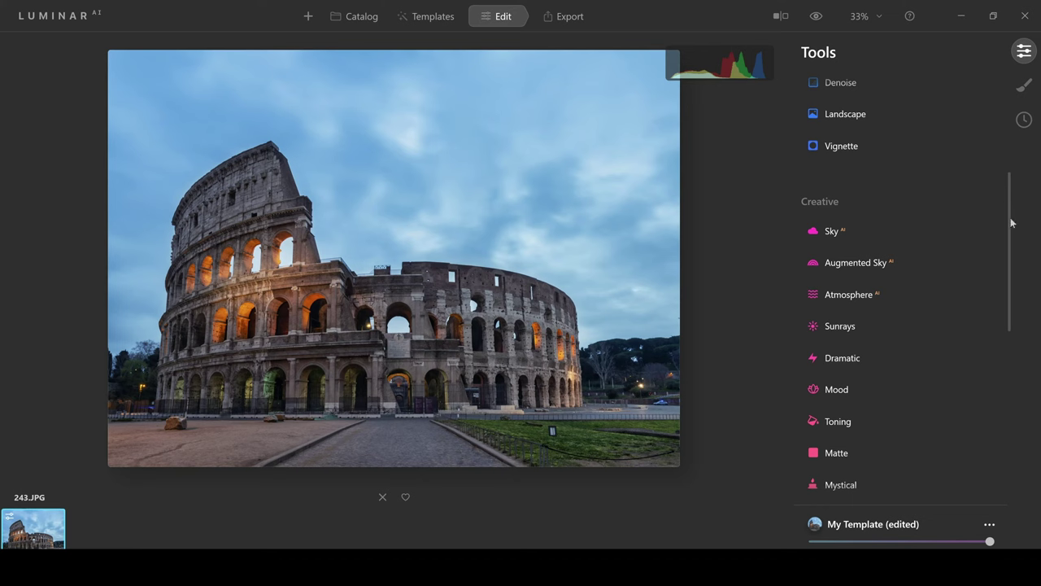
scroll(1011, 234, "down", 1)
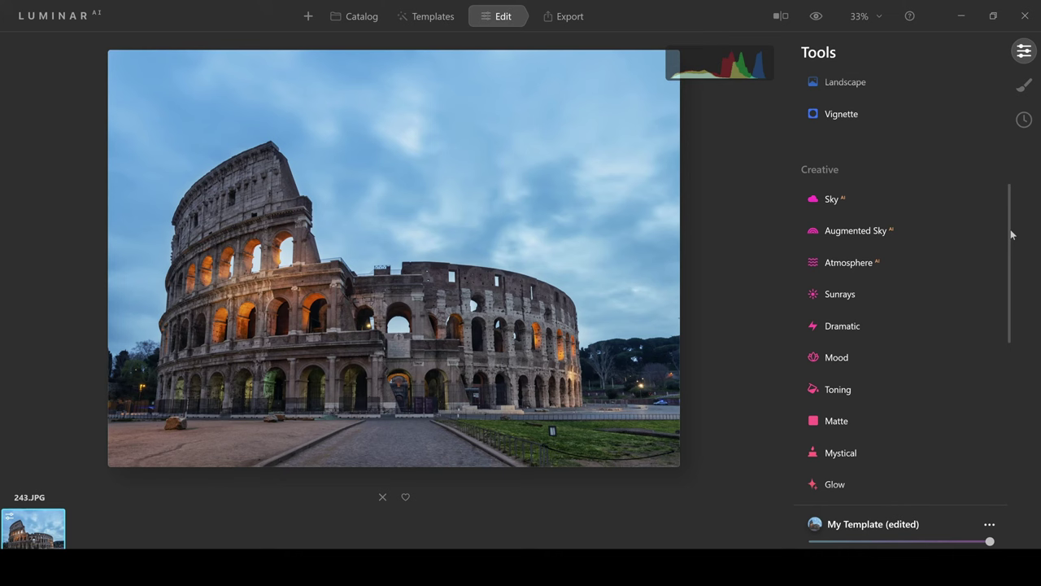
scroll(1011, 234, "down", 1)
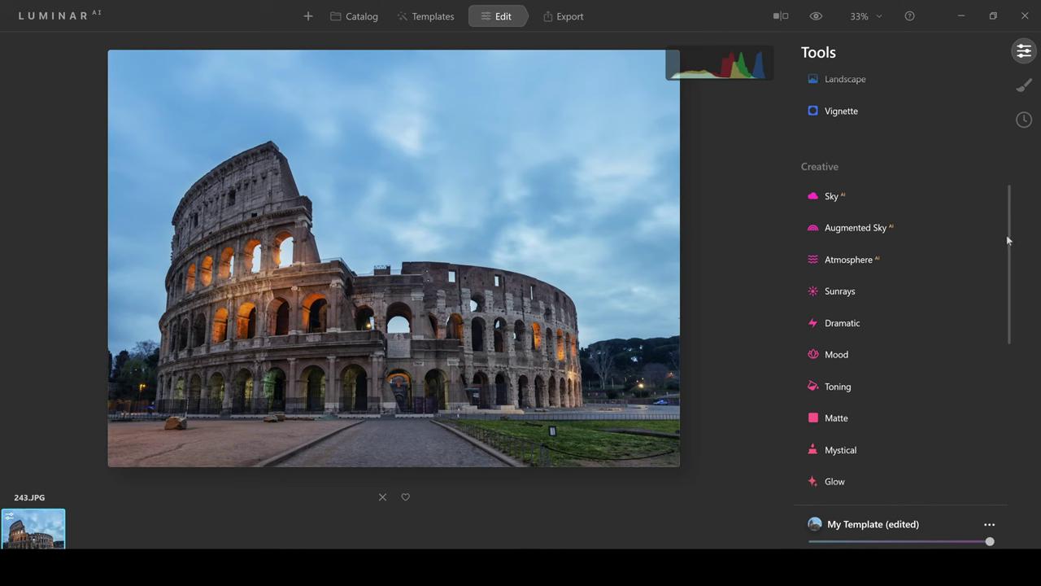
left_click_drag(1009, 237, 1011, 256)
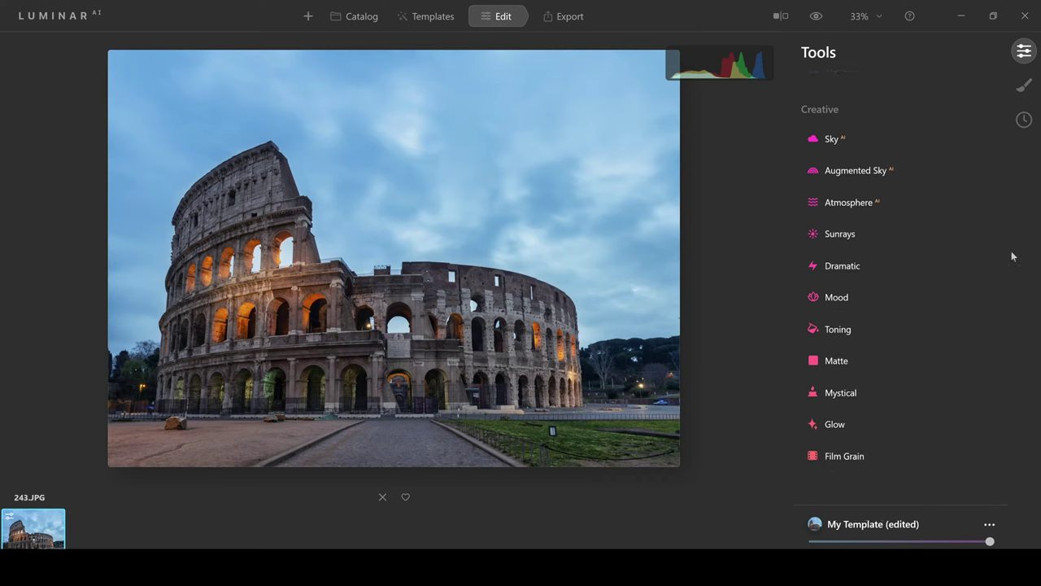
left_click(830, 137)
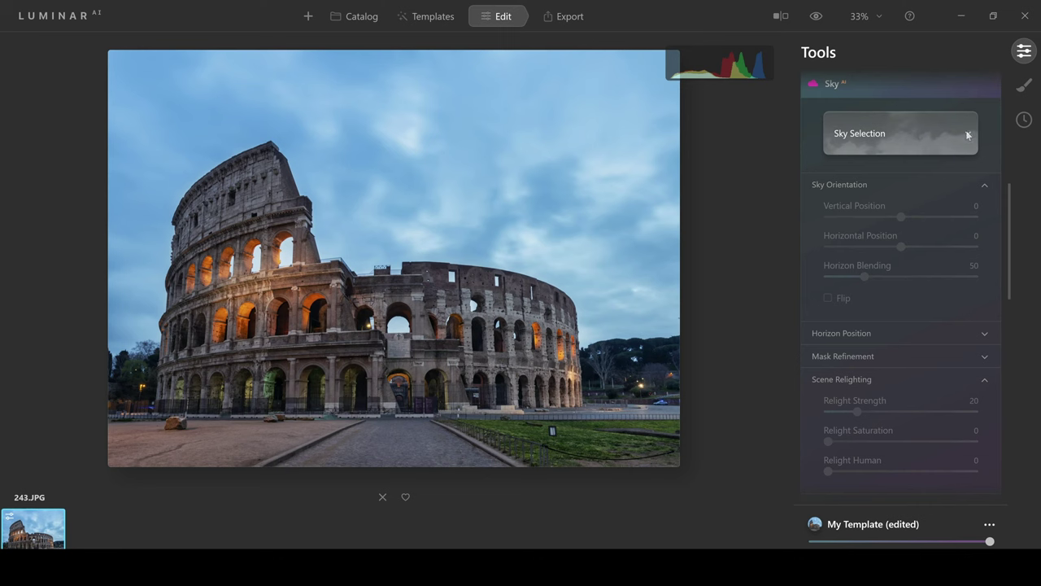
left_click(968, 135)
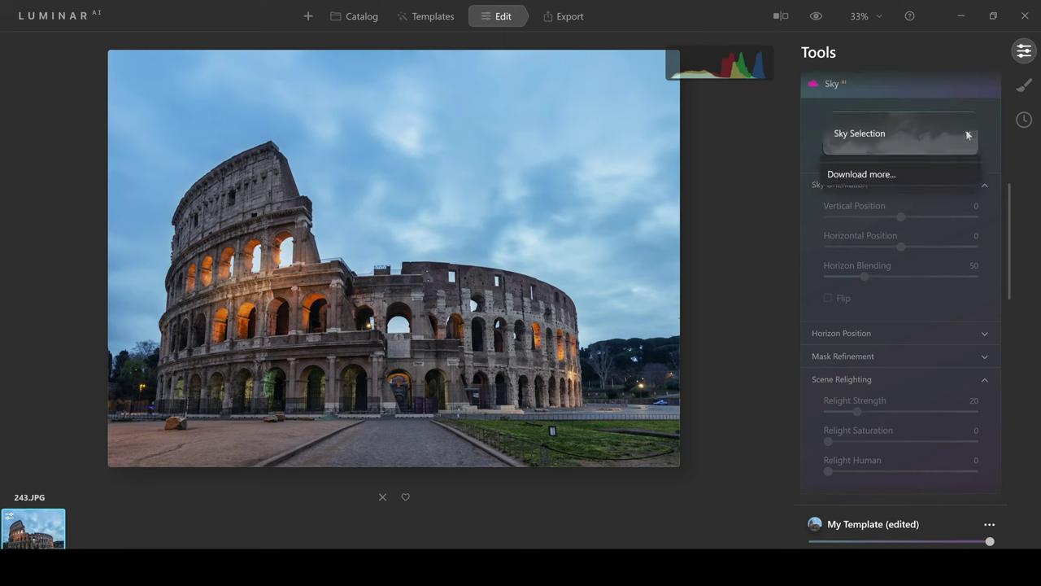
left_click(1010, 225)
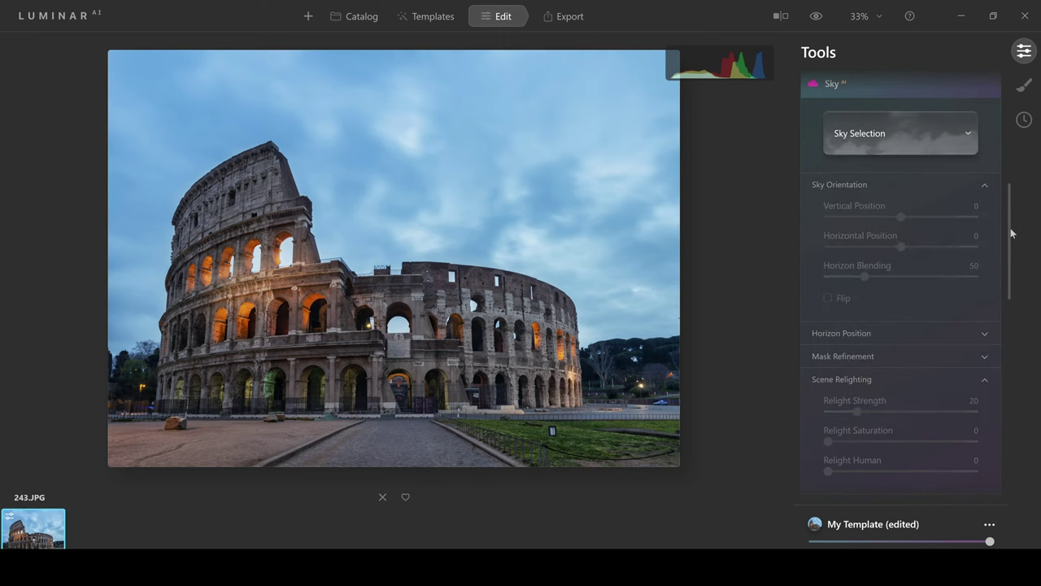
left_click(970, 129)
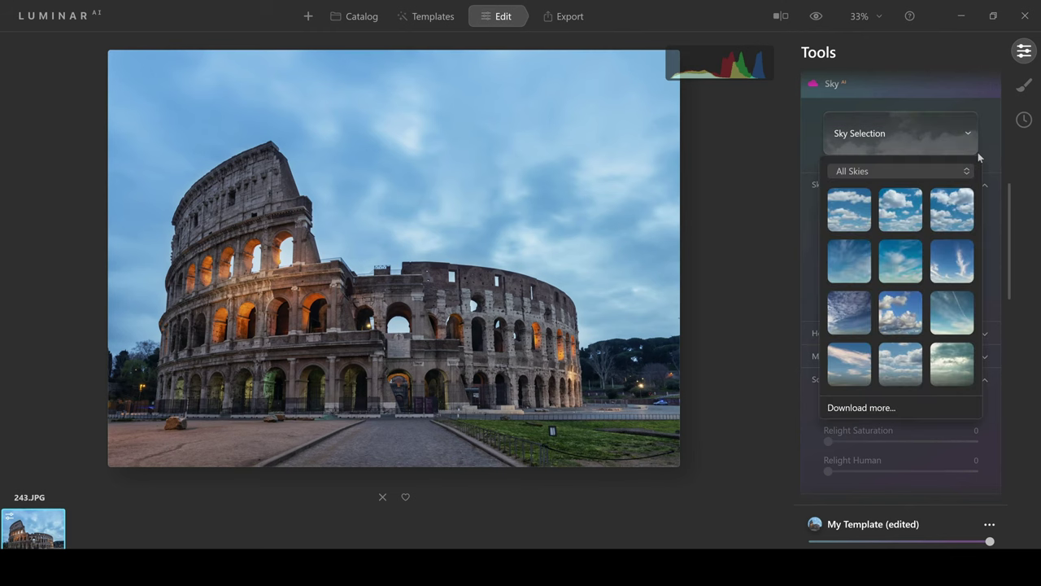
left_click(978, 273)
scroll(979, 321, "down", 2)
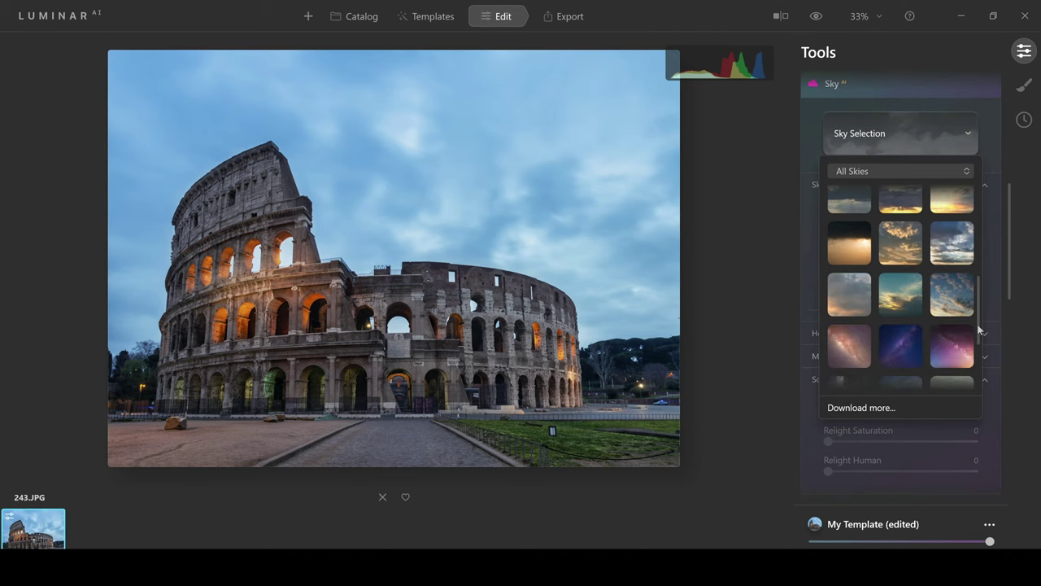
left_click(897, 250)
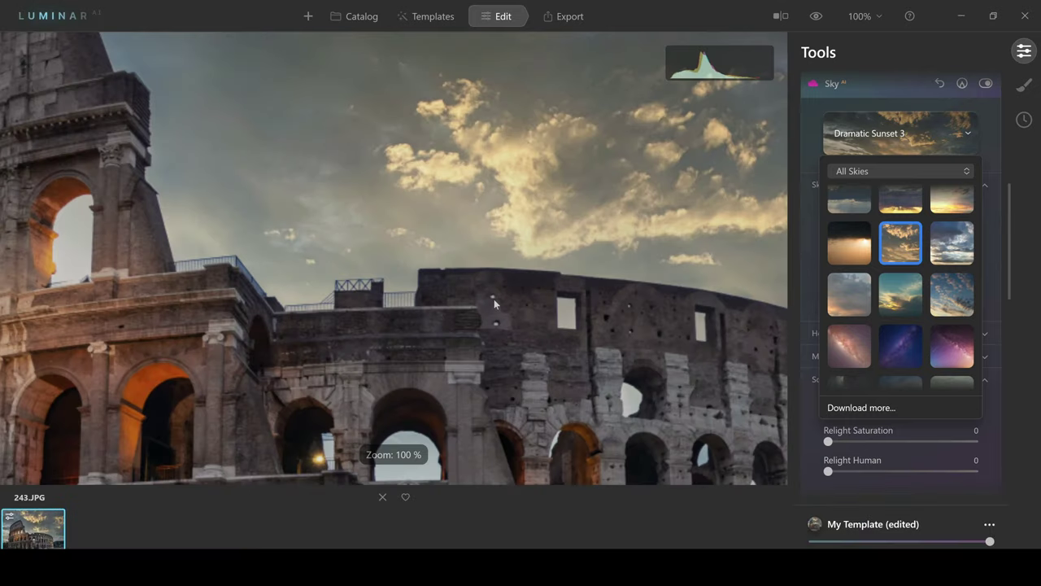
Step: Inspect the sky blend up close, then set Relight Strength to 58 and collapse Sky AI
double_click(494, 304)
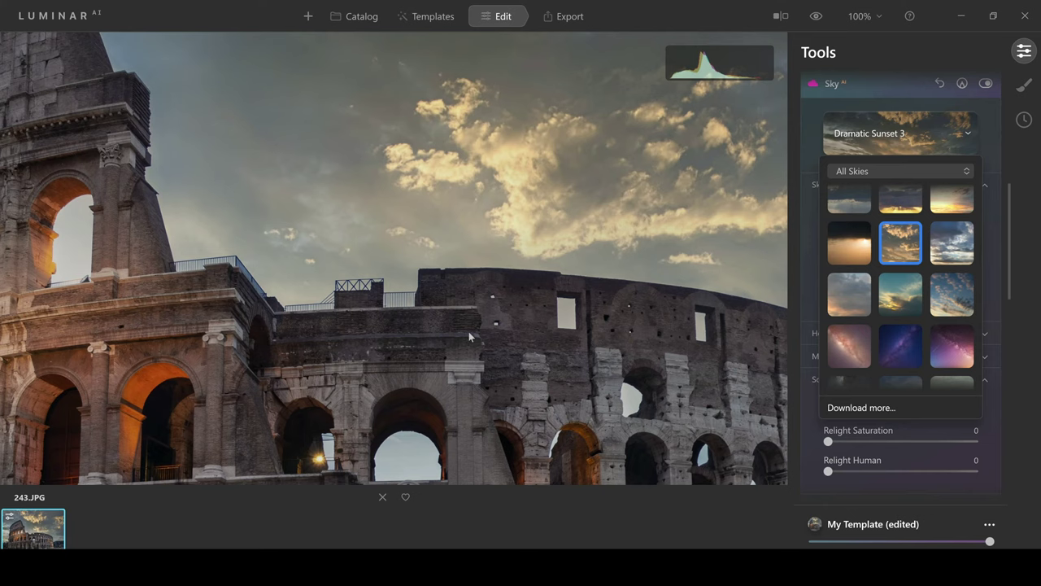
key("ctrl+0")
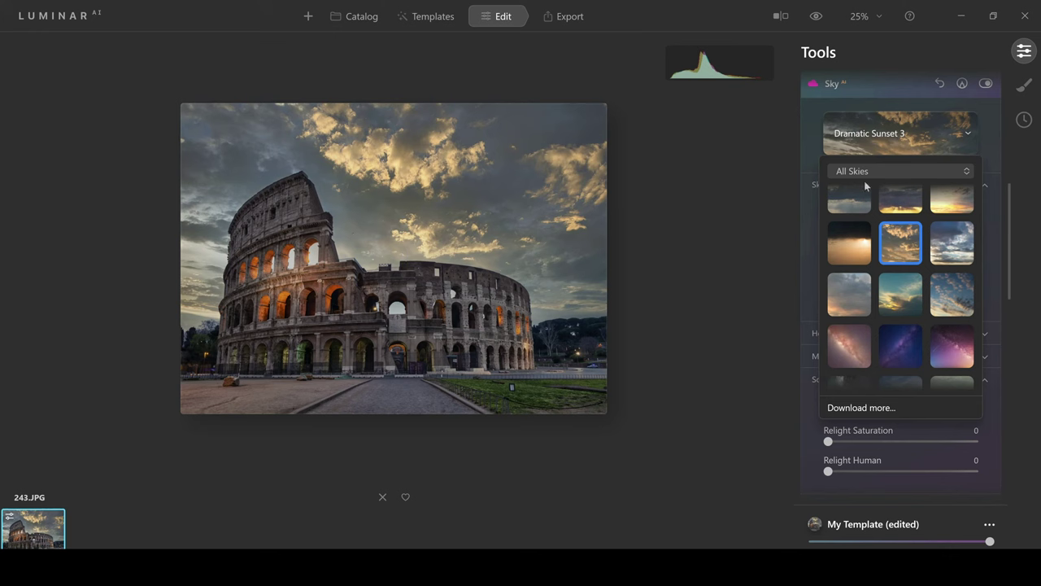
left_click(991, 440)
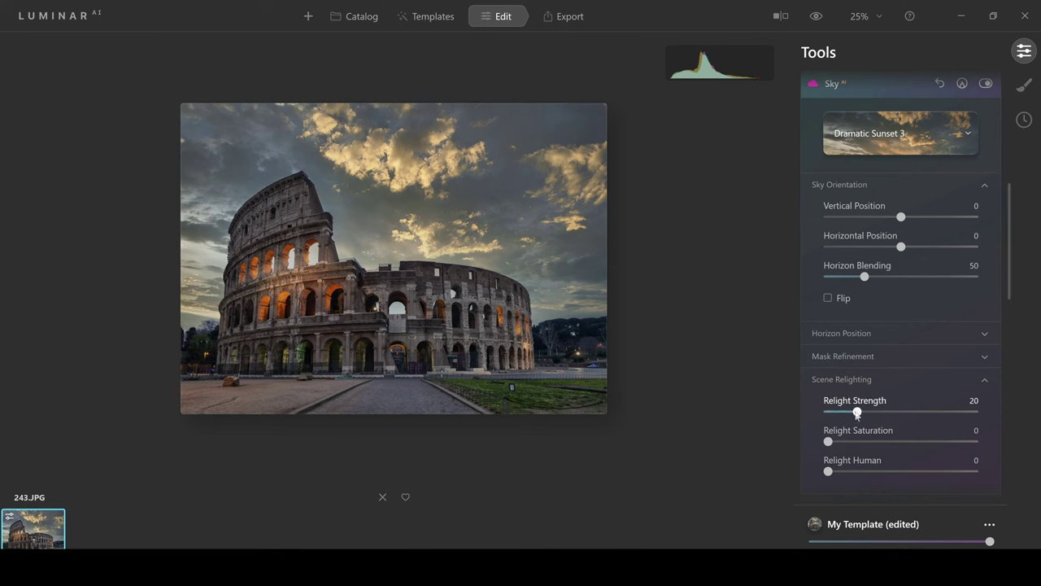
left_click_drag(856, 412, 913, 411)
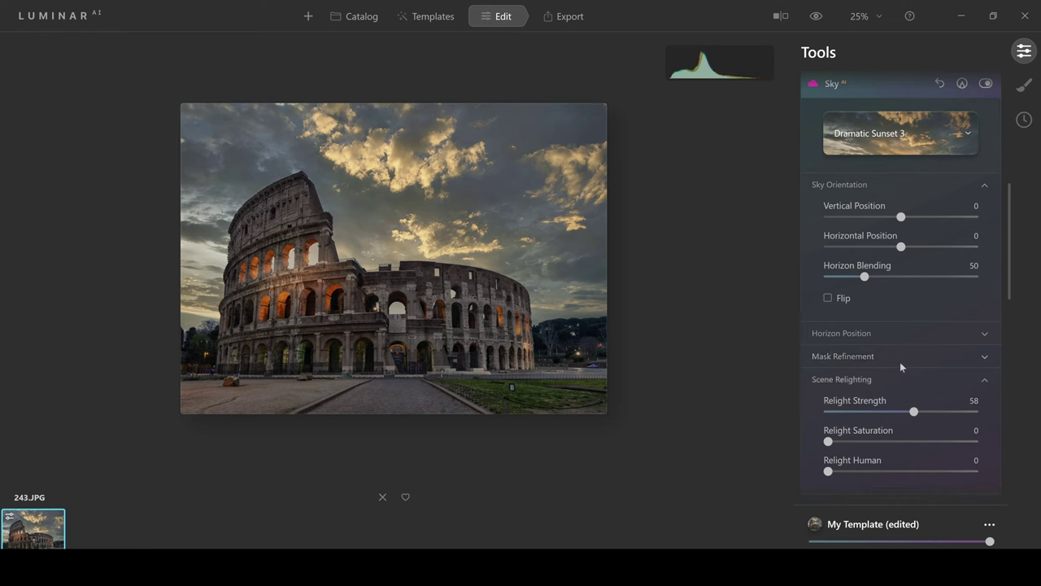
left_click(830, 84)
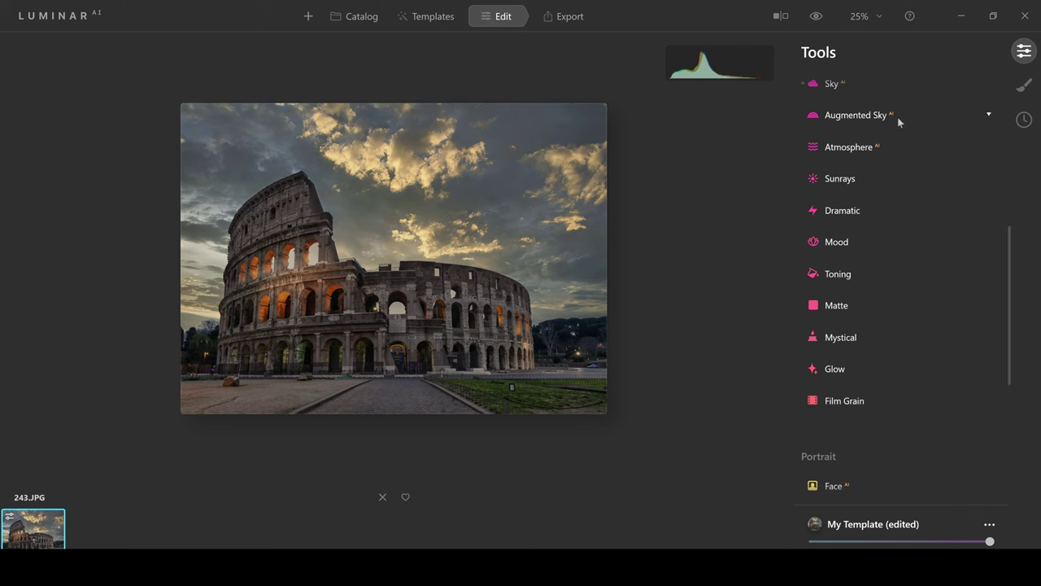
Step: Add the Birds 2 flock from Augmented Sky AI's object list to the sunset sky
left_click(987, 114)
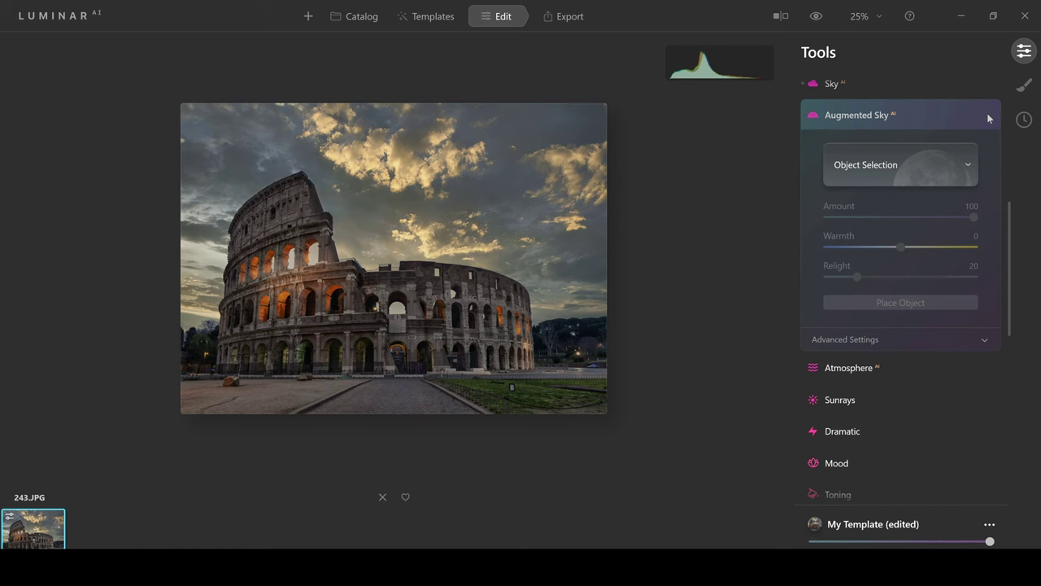
left_click(968, 167)
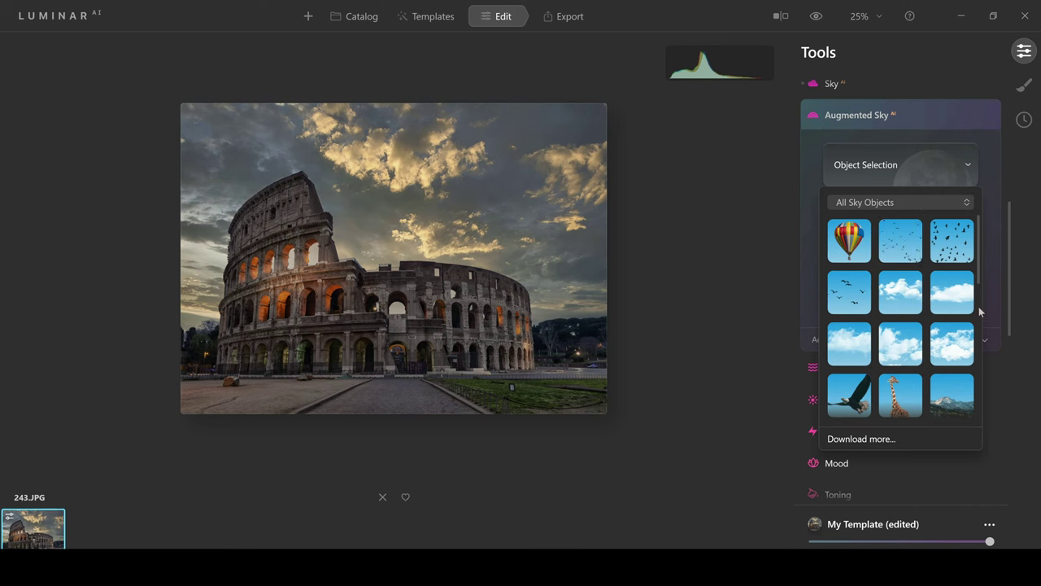
scroll(980, 317, "down", 3)
scroll(982, 255, "up", 3)
left_click(953, 240)
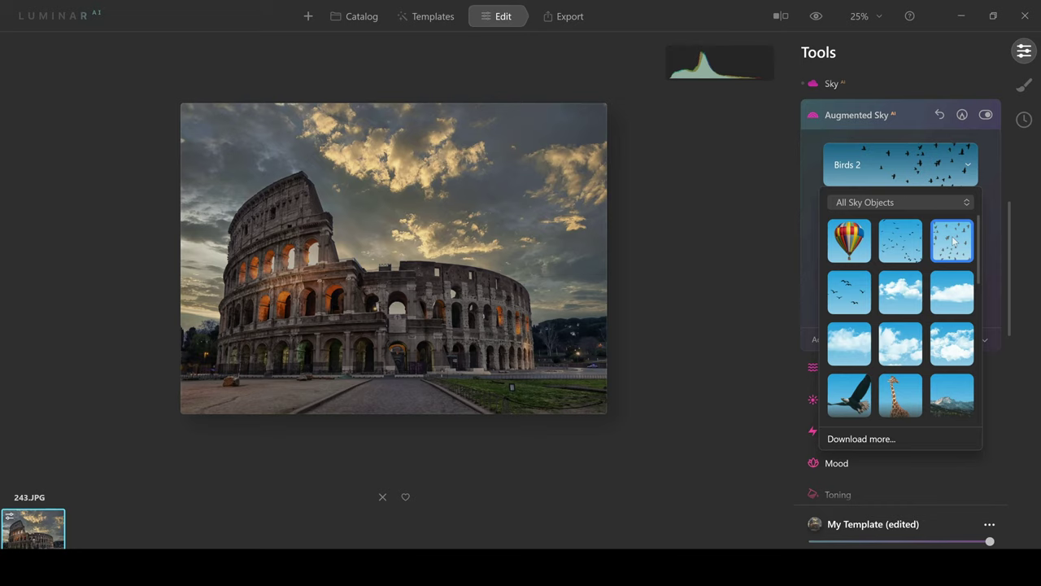
key("ctrl+equal")
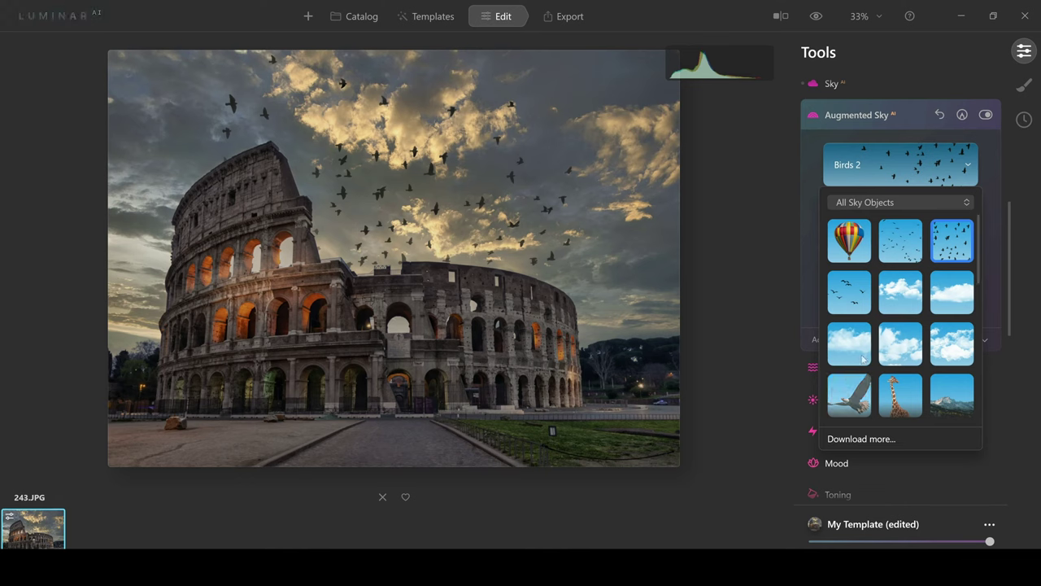
left_click(814, 149)
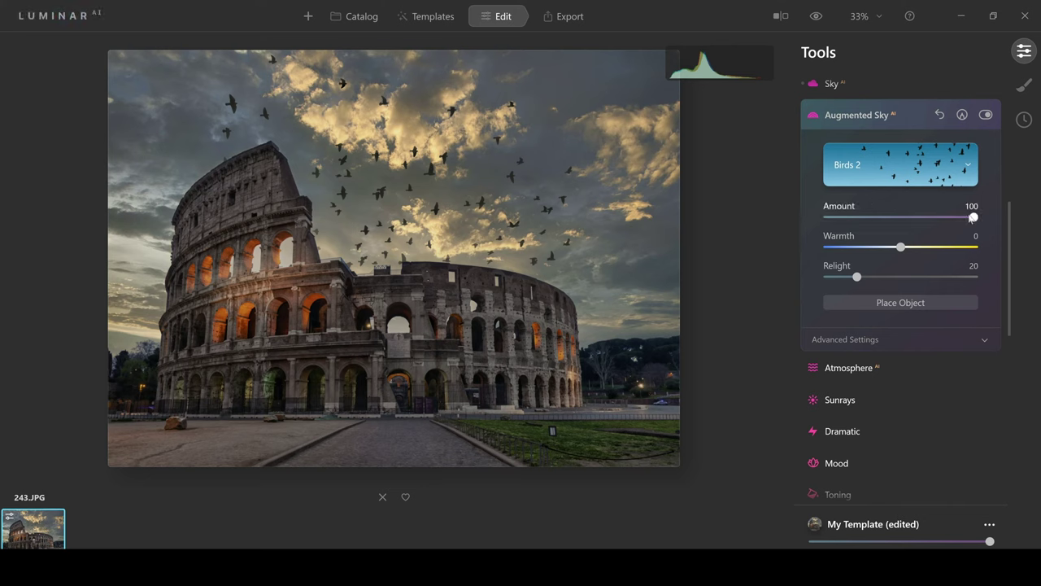
Step: Test the birds' Relight and Amount sliders, finishing at Warmth 40, Amount 100, Relight 20
left_click_drag(857, 276, 922, 277)
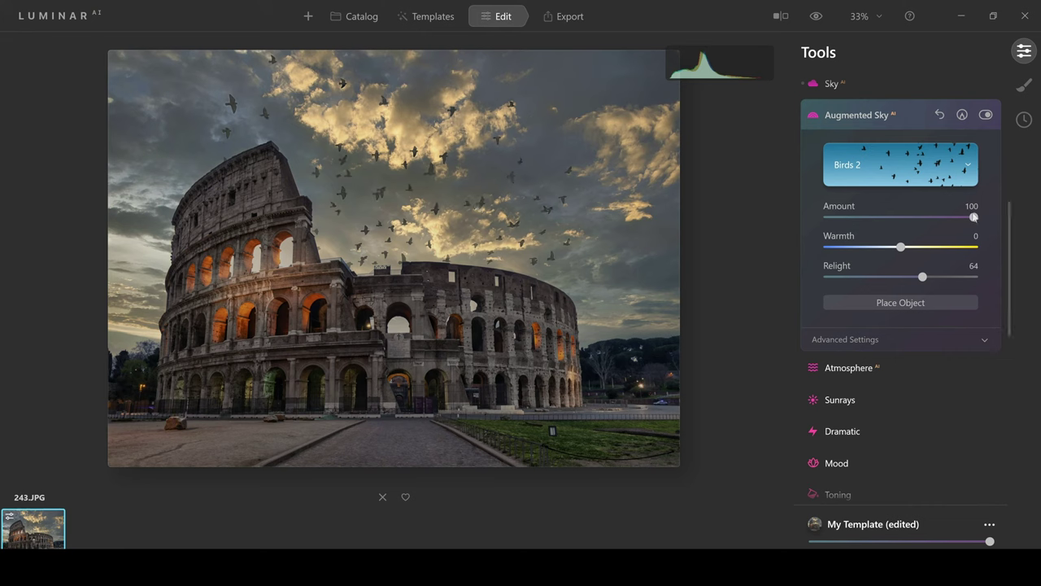
left_click_drag(916, 281, 932, 253)
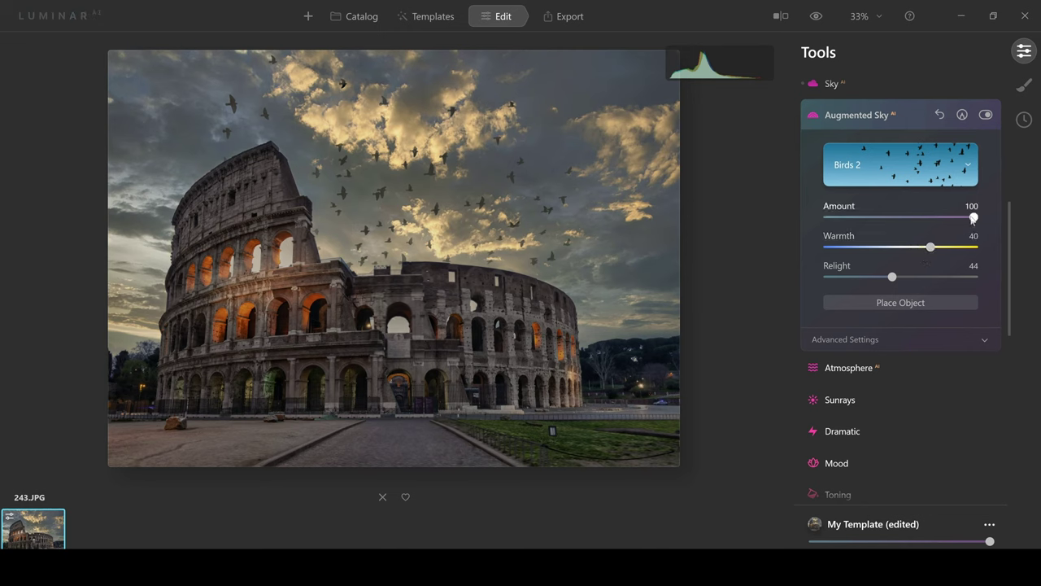
left_click_drag(974, 216, 931, 218)
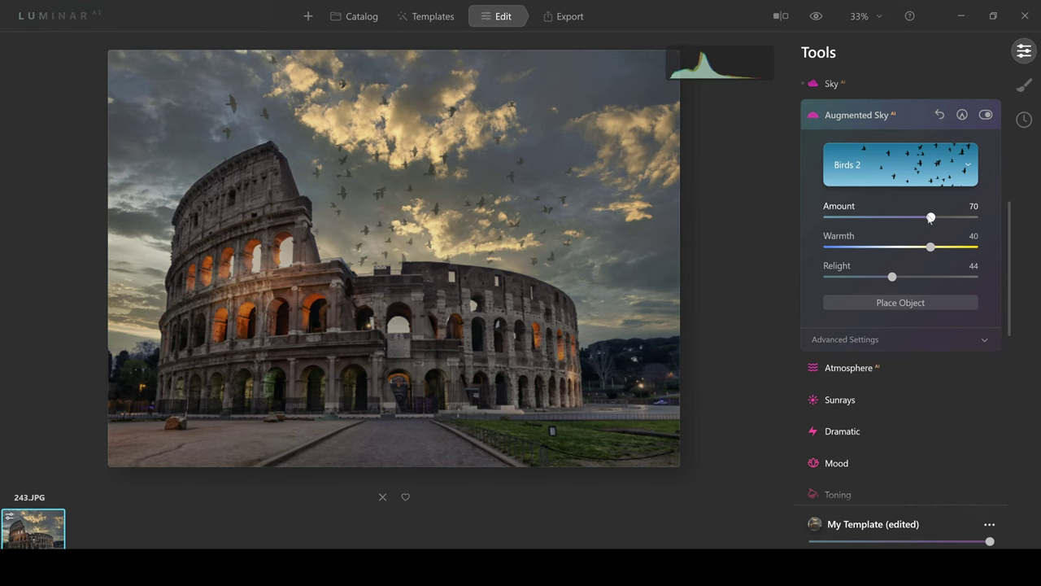
left_click_drag(971, 217, 974, 218)
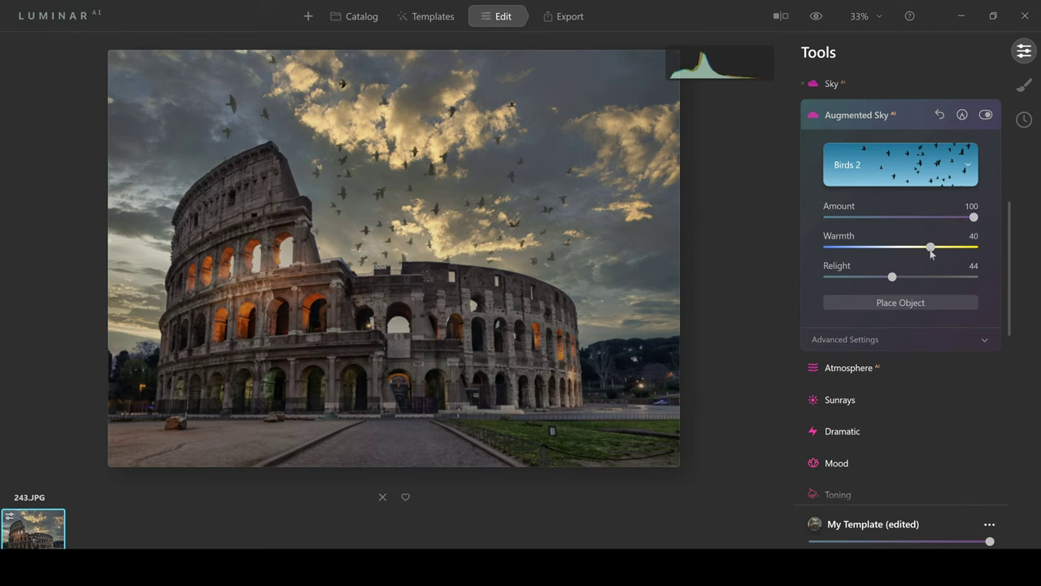
left_click_drag(893, 278, 858, 278)
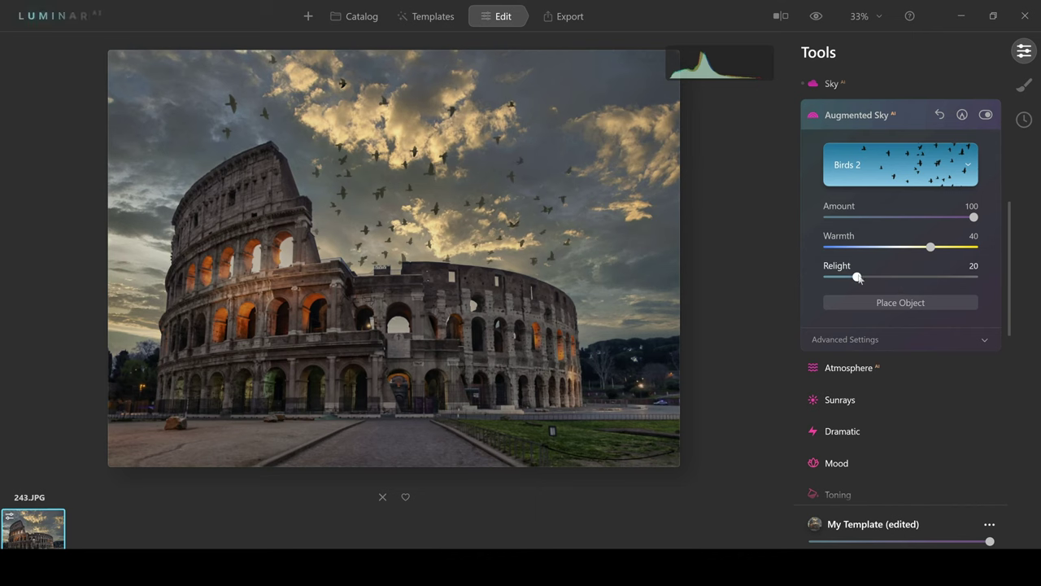
Step: Collapse Augmented Sky AI and choose the Layered Fog type in Atmosphere AI
left_click(862, 118)
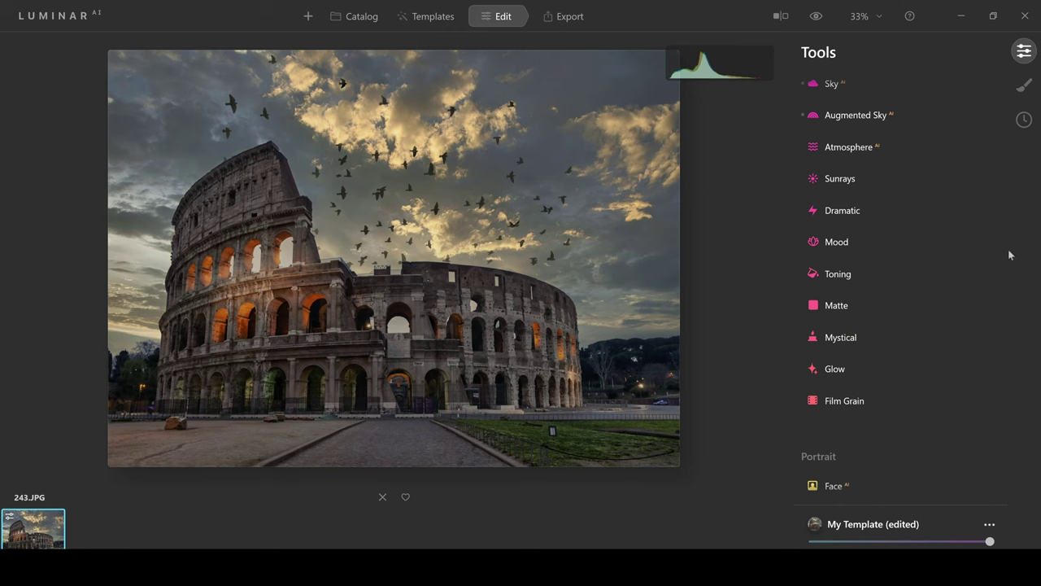
left_click(989, 149)
left_click(973, 184)
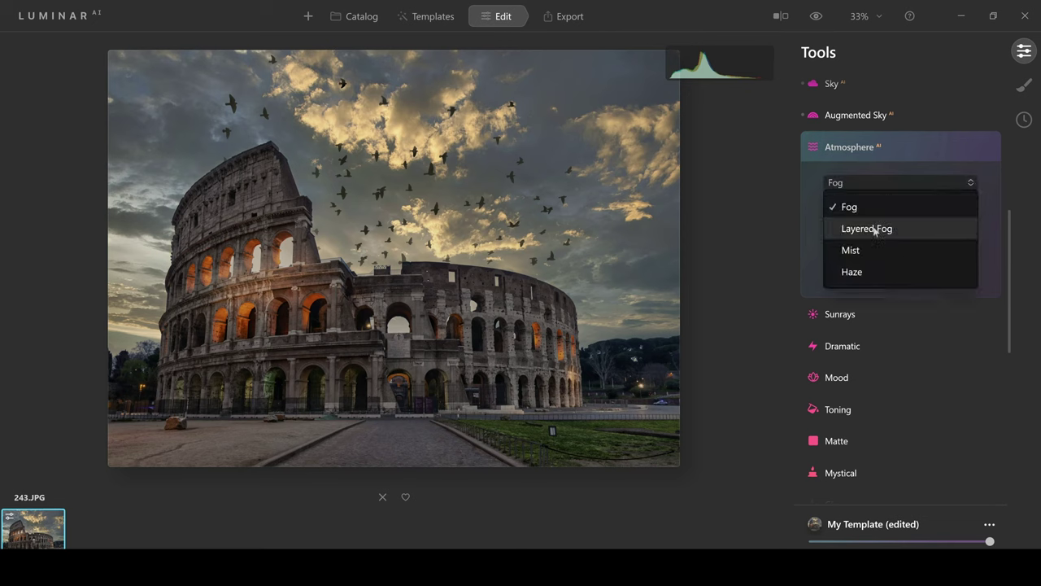
left_click(875, 231)
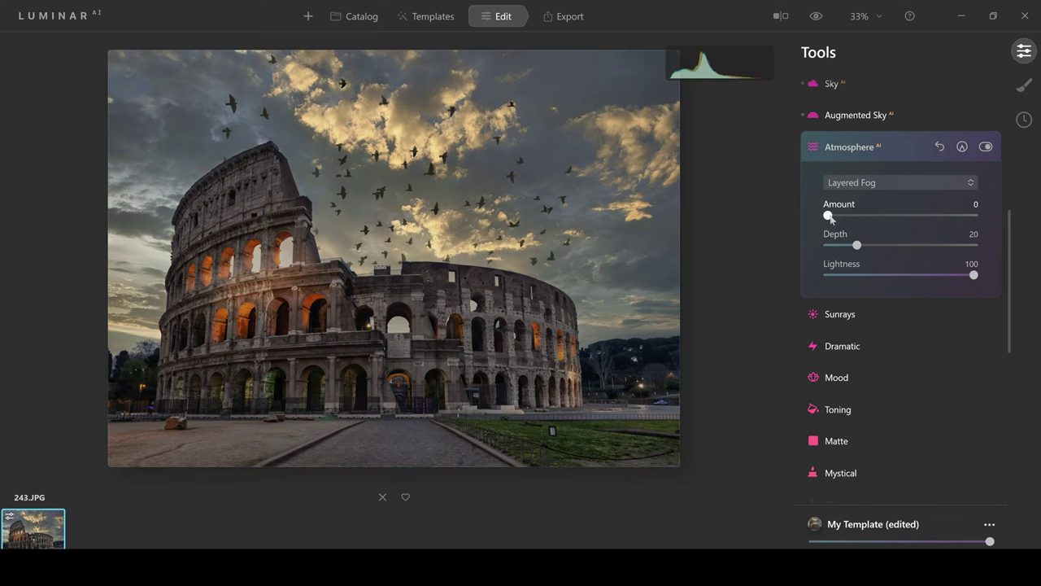
Step: Set the fog to Amount 79, Depth 74 and Lightness 20
left_click_drag(830, 218, 944, 235)
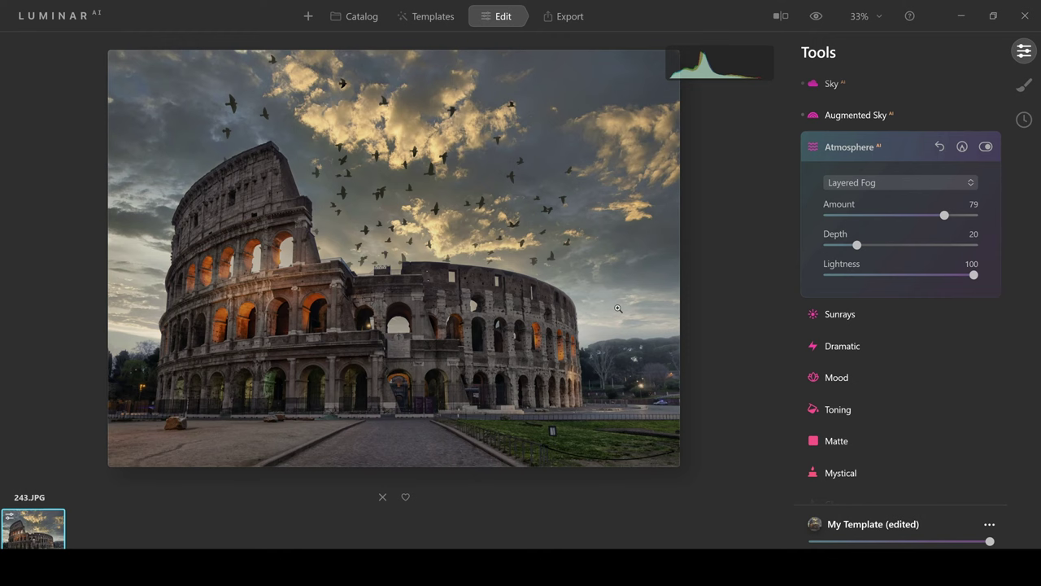
left_click_drag(857, 245, 938, 245)
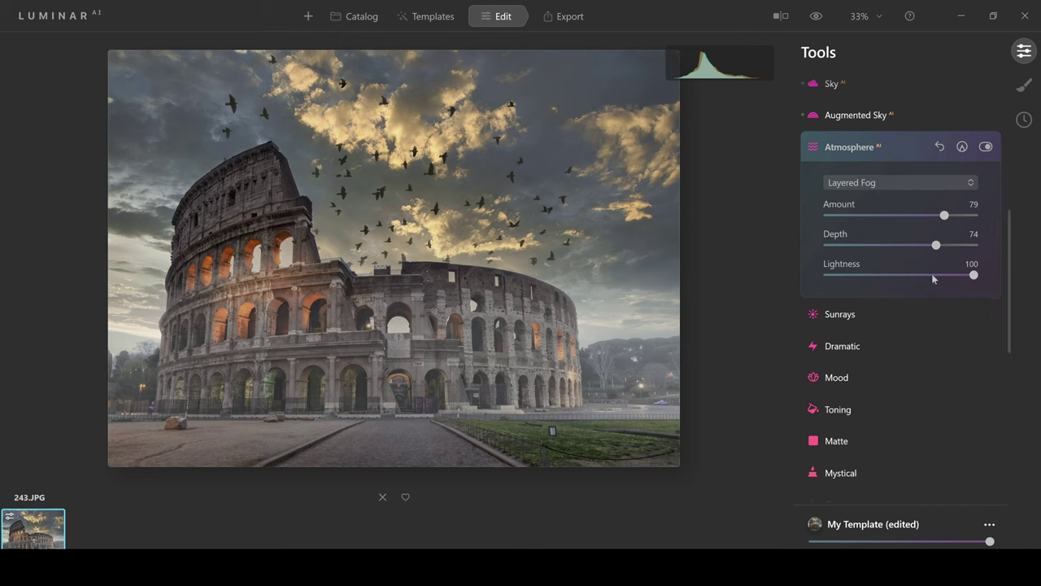
left_click_drag(925, 278, 857, 275)
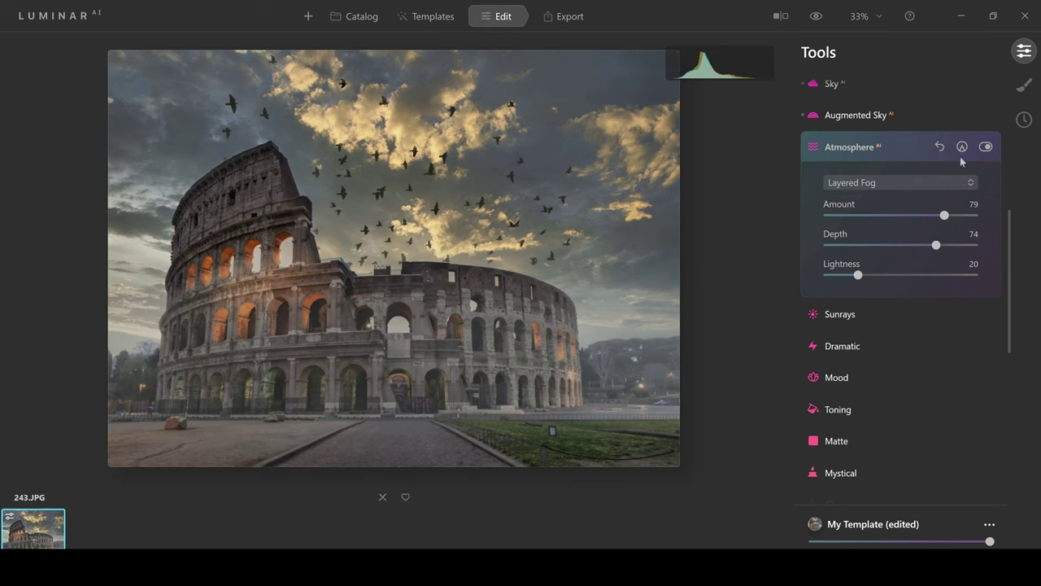
Step: Reset the Atmosphere fog and the Augmented Sky to remove the Birds 2 flock
left_click(940, 147)
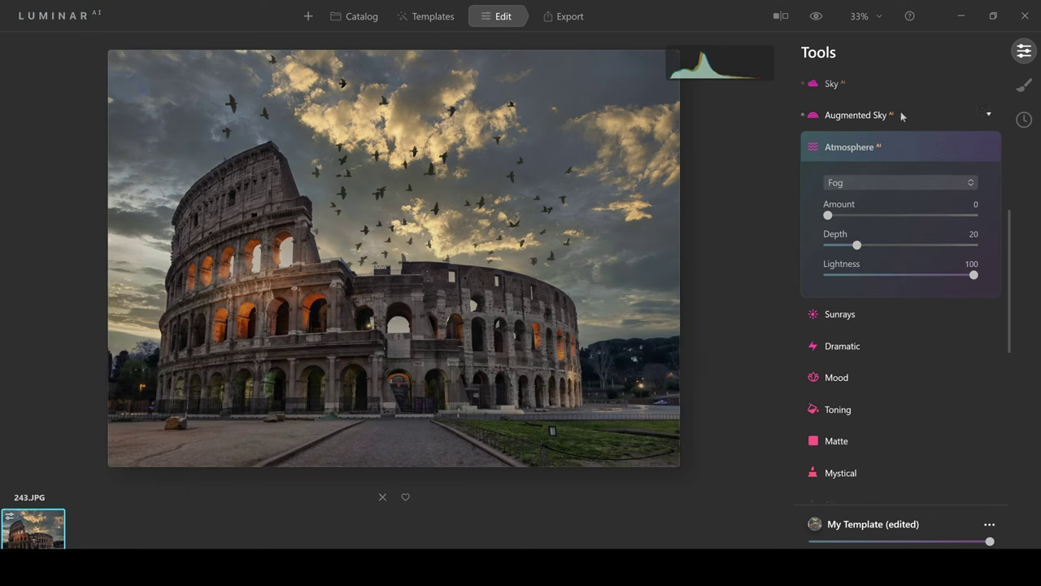
left_click(875, 118)
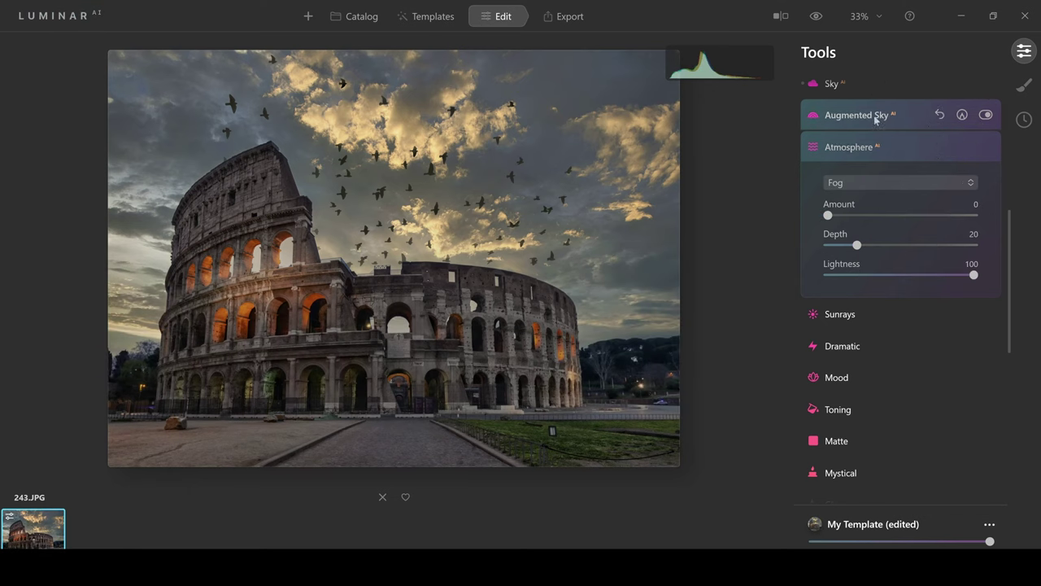
left_click(941, 120)
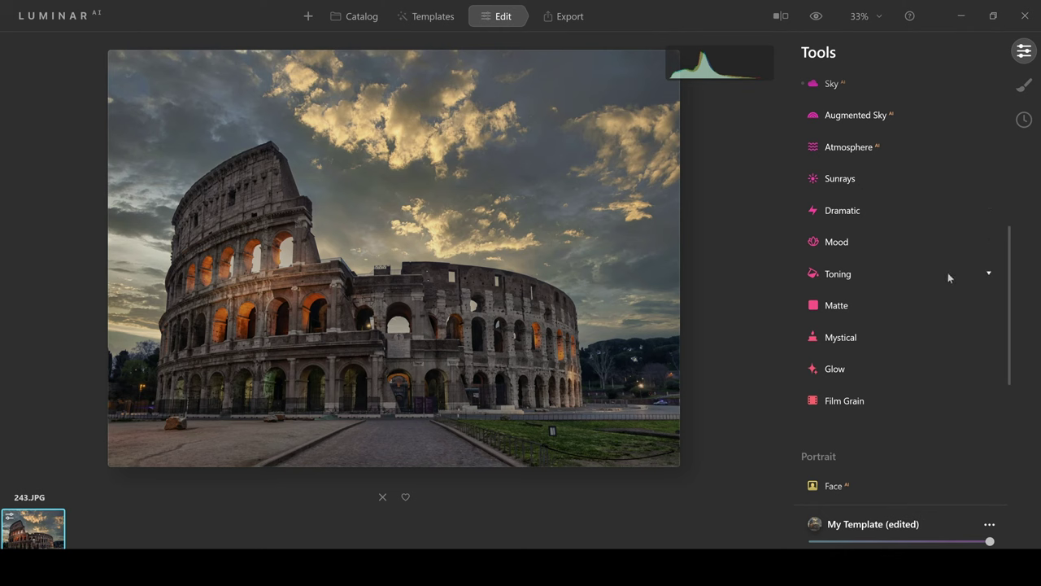
Step: Add the portrait image 343.JPG to the catalog alongside the Colosseum photo
left_click(308, 17)
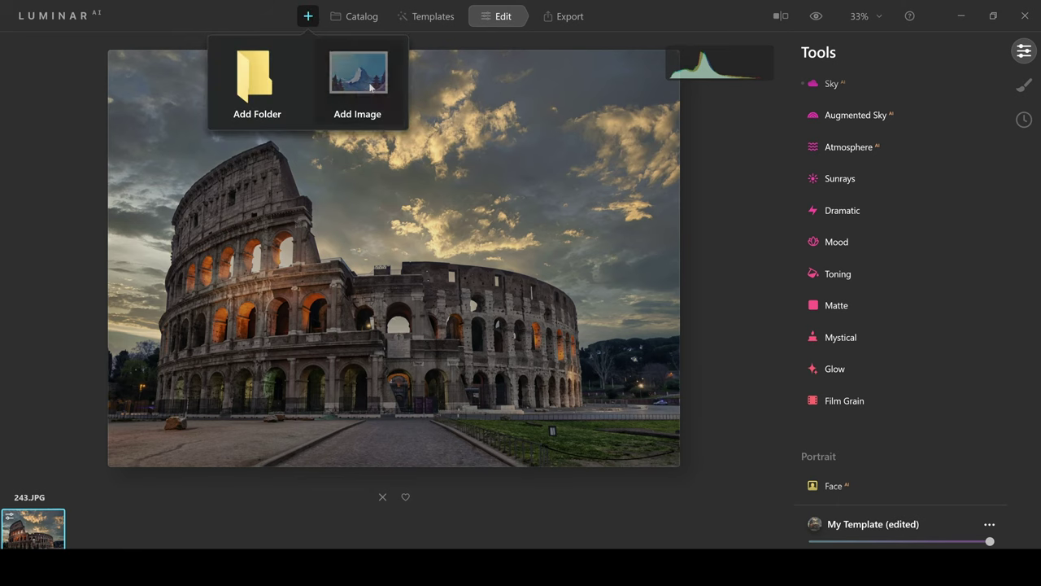
left_click(370, 87)
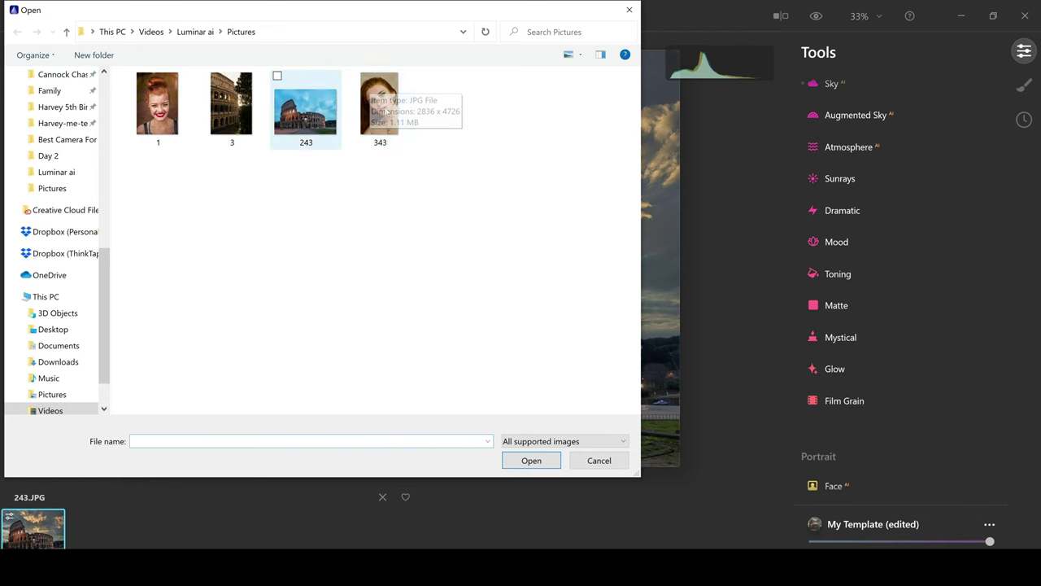
left_click(376, 102)
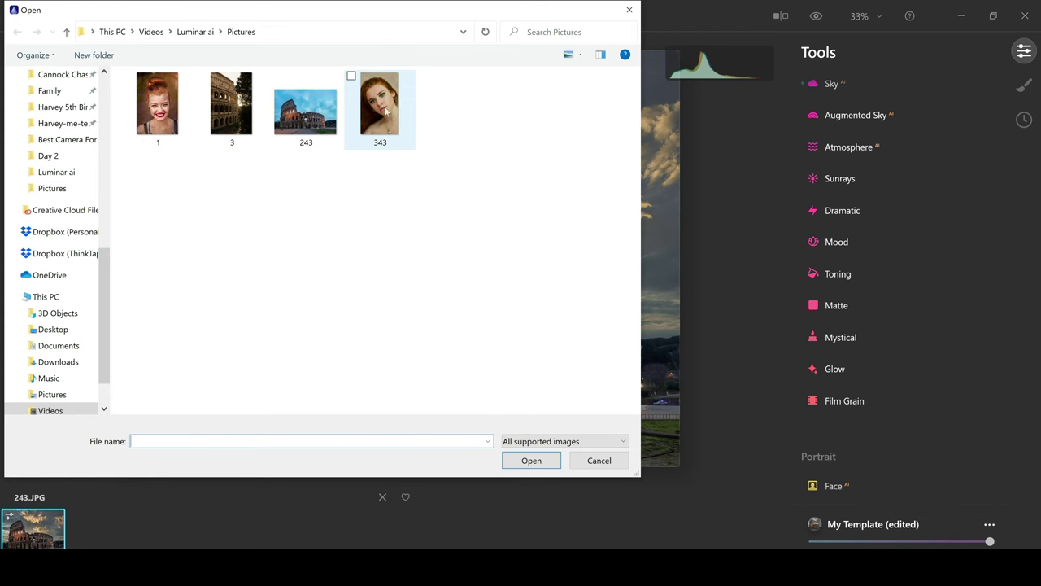
left_click(515, 463)
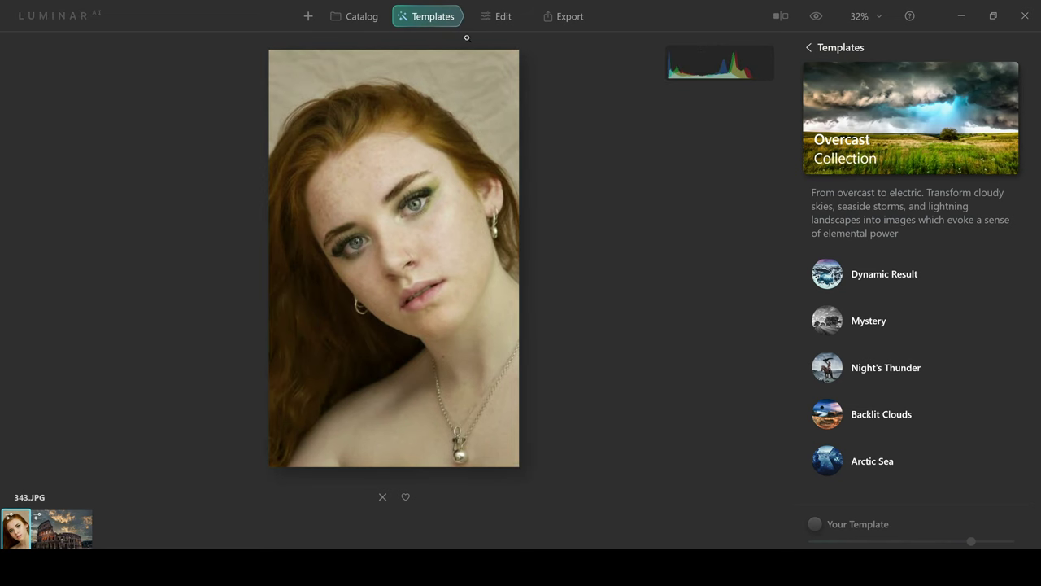
Step: In Edit, scroll to the Portrait tools and expand Face AI for 343.JPG
left_click(504, 18)
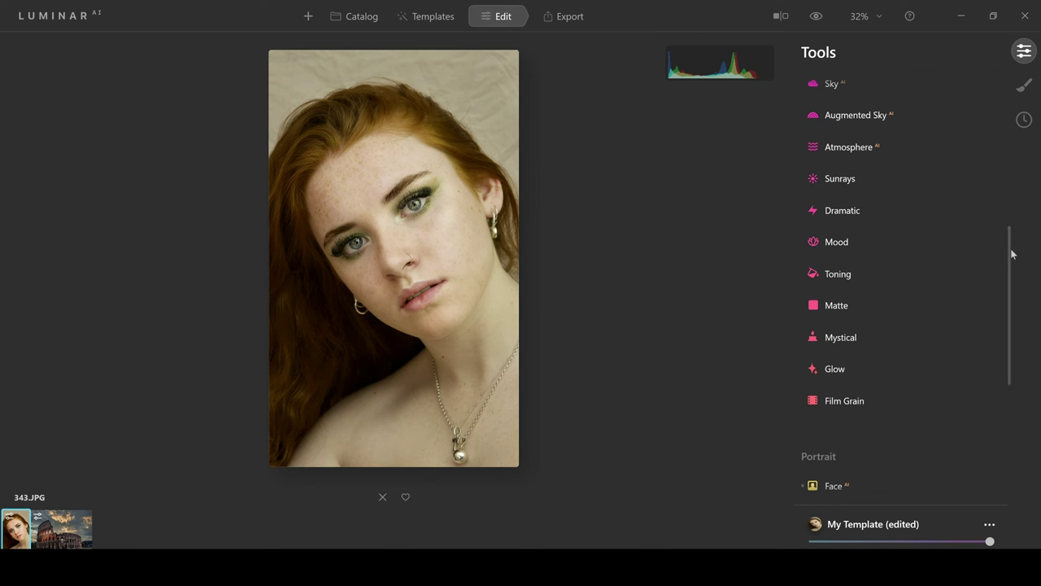
scroll(1008, 325, "down", 3)
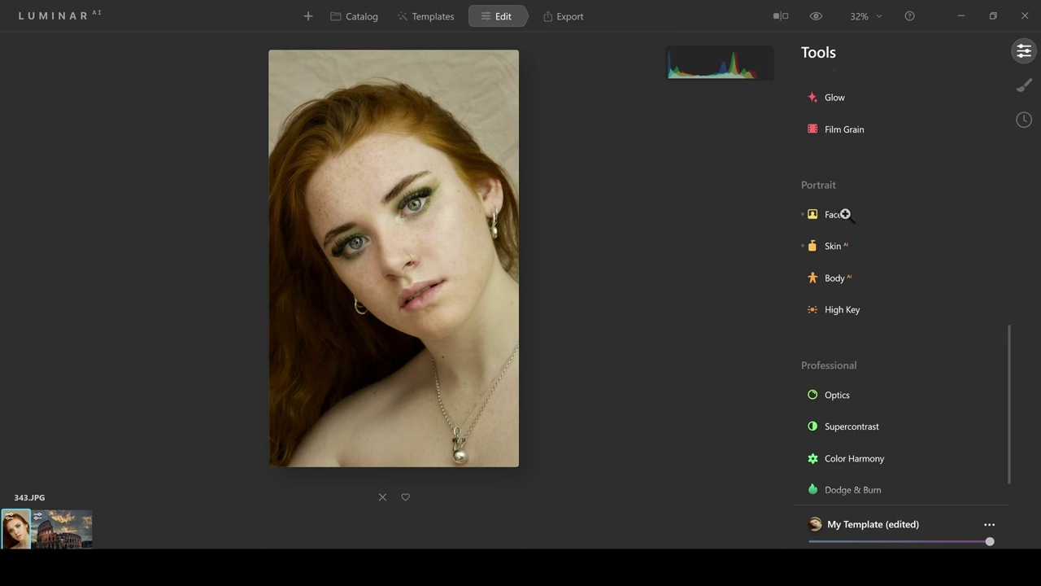
left_click(989, 217)
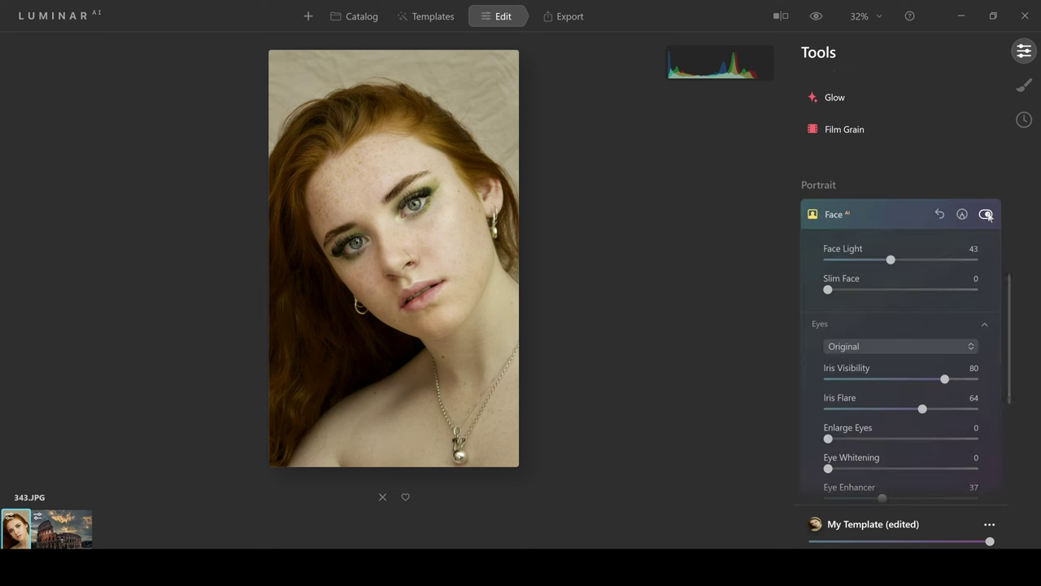
Step: Test Face Light and Slim Face, leaving Face Light at 43 and Slim Face at 0
left_click_drag(1011, 298, 1011, 260)
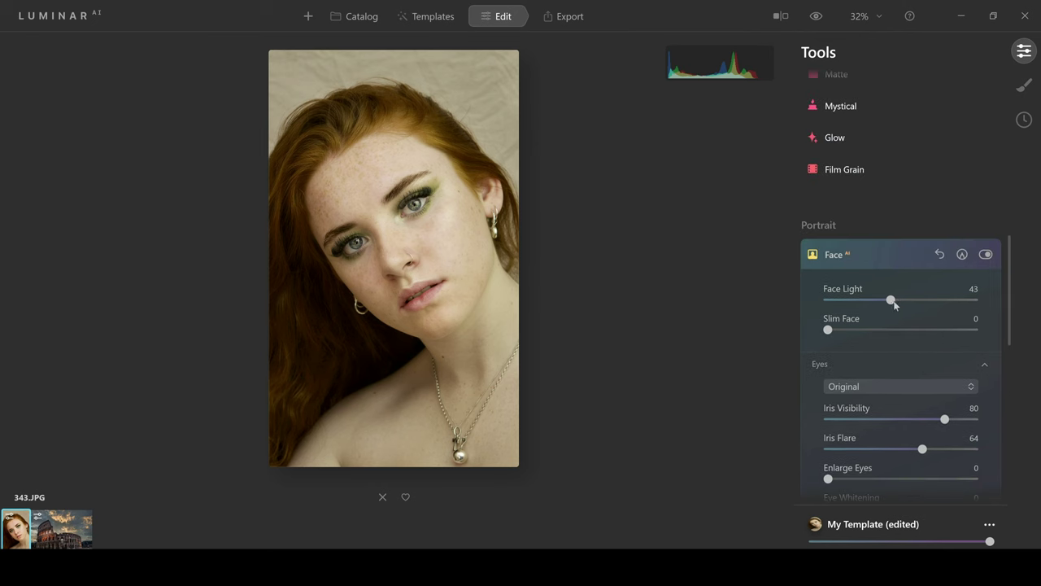
mouse_move(890, 300)
left_mouse_down()
mouse_move(837, 300)
mouse_move(927, 297)
mouse_move(850, 297)
mouse_move(892, 295)
left_mouse_up()
left_click(892, 299)
left_click_drag(828, 329, 936, 335)
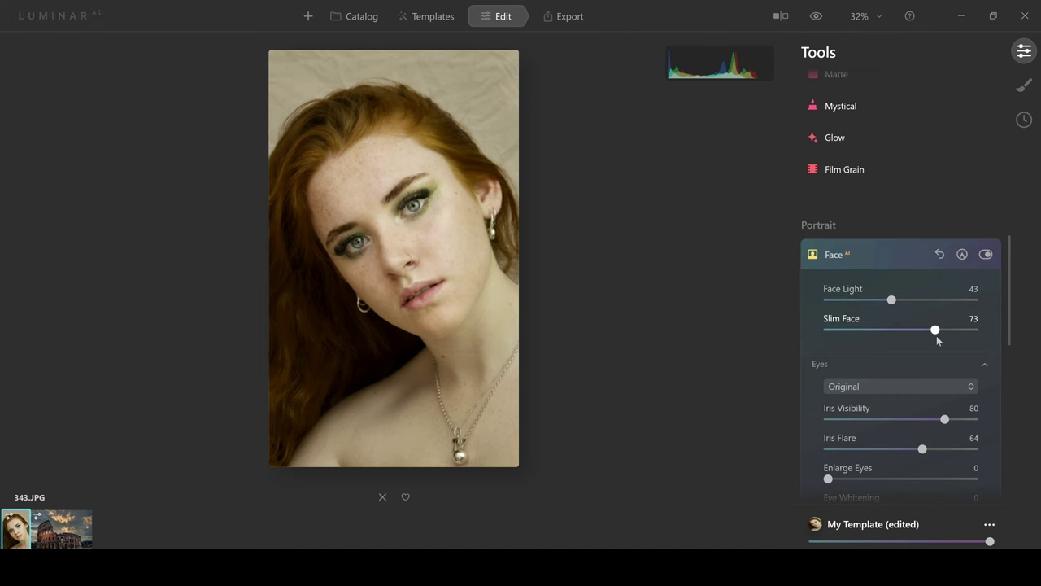
double_click(851, 345)
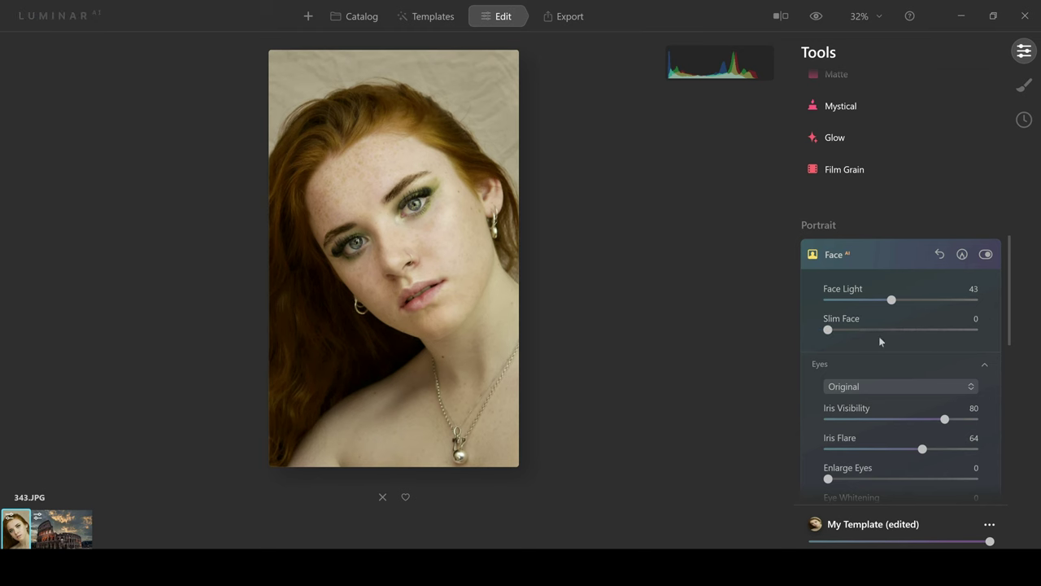
Step: Set Eye Enhancer to 63, Dark Circles Removal to 33 and Improve Eyebrows to 34
left_click_drag(1007, 299, 1001, 346)
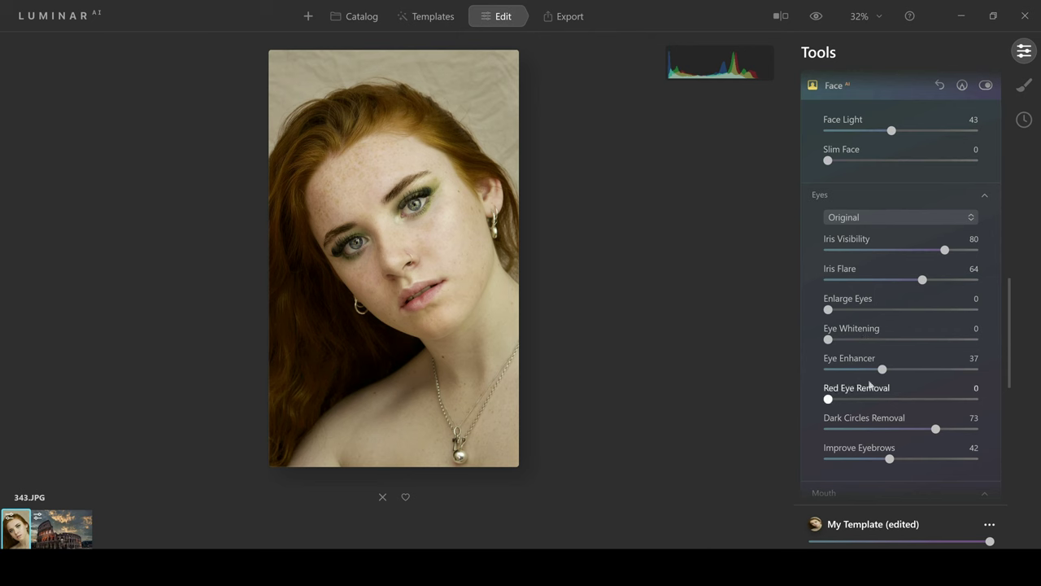
left_click(919, 369)
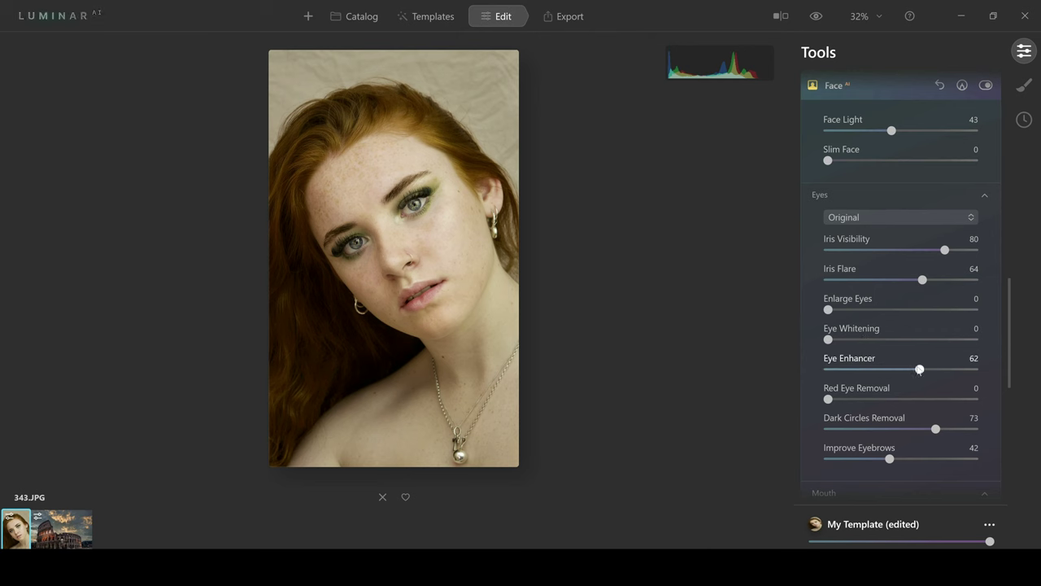
left_click_drag(919, 369, 920, 370)
left_click_drag(936, 429, 877, 421)
mouse_move(890, 457)
left_mouse_down()
mouse_move(827, 458)
mouse_move(924, 455)
mouse_move(877, 442)
left_mouse_up()
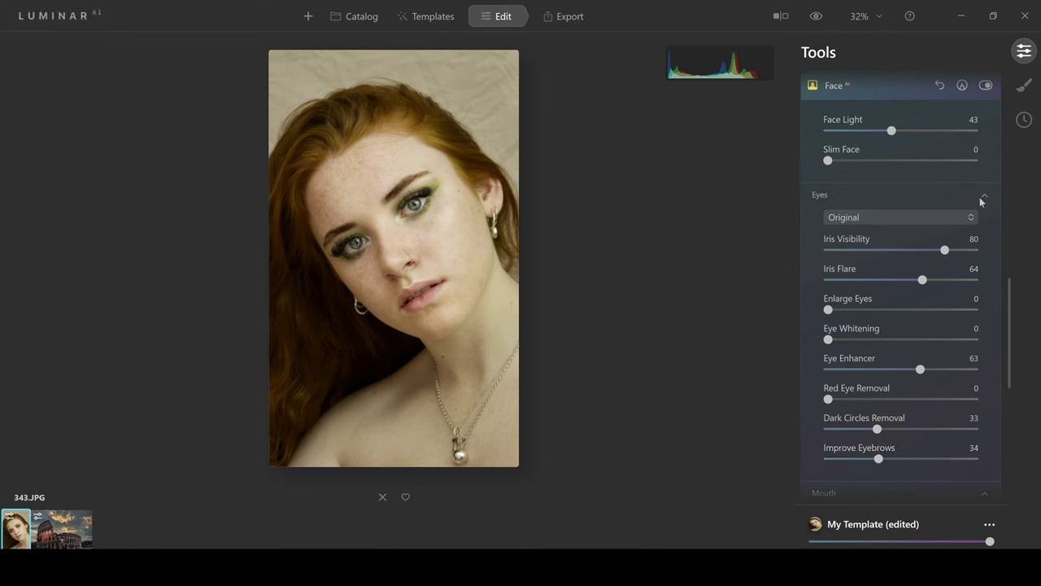
left_click(983, 197)
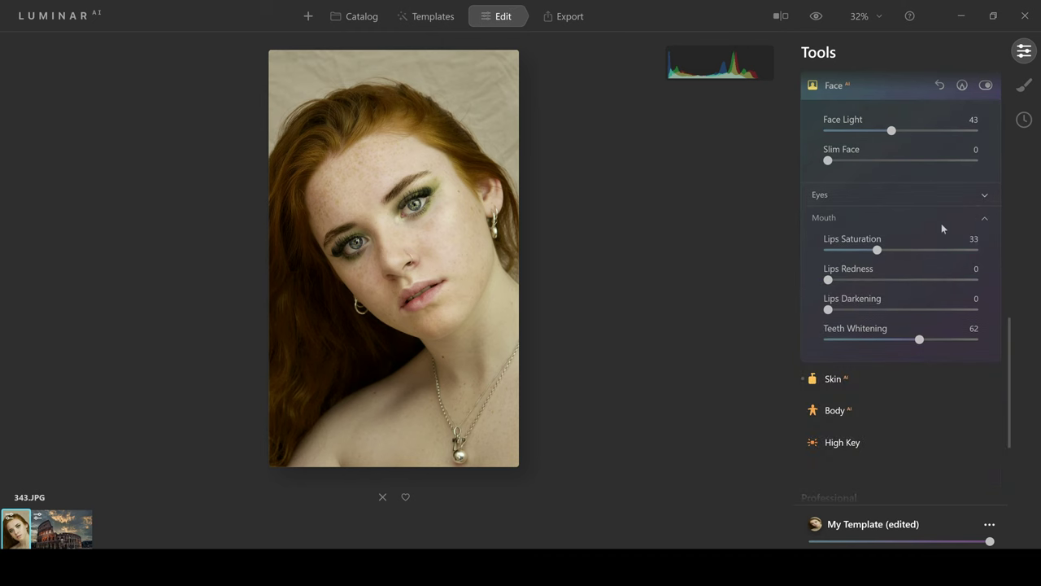
Step: Collapse the Mouth section of Face AI
left_click(984, 218)
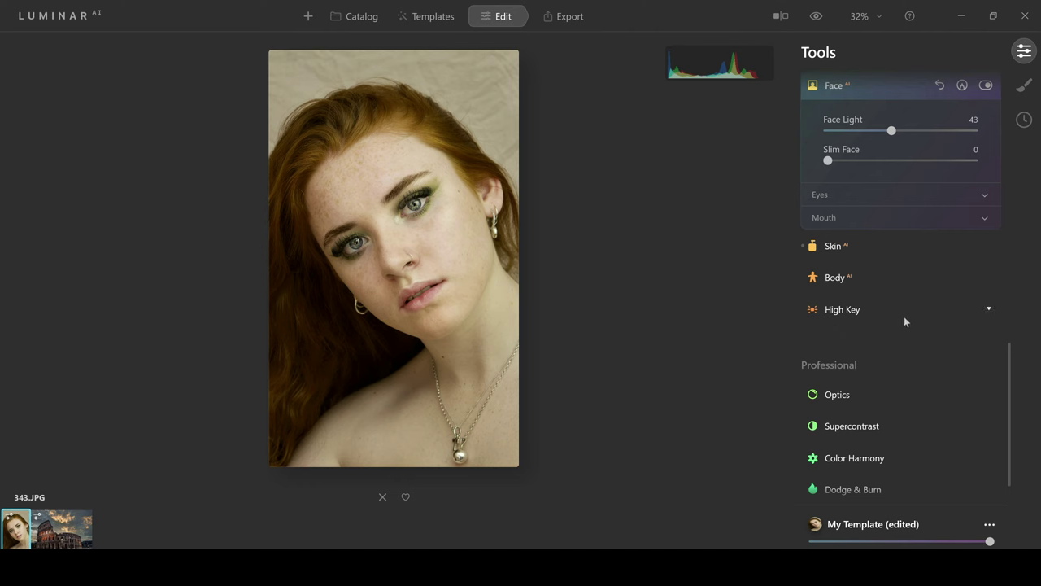
Step: In Skin AI, try Amount 72 with a before/after check, then settle on 35
left_click(861, 246)
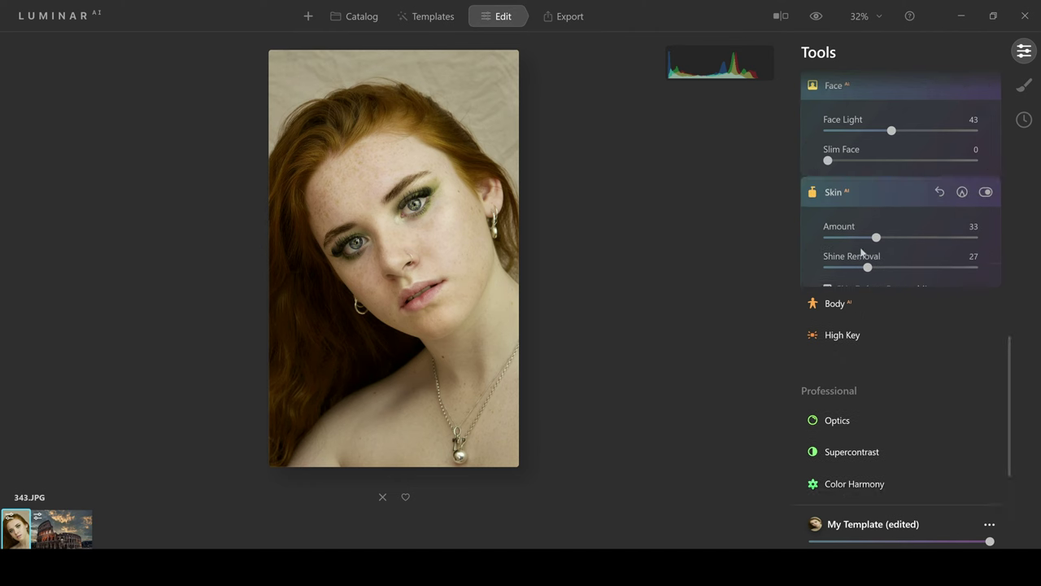
left_click_drag(877, 163, 935, 164)
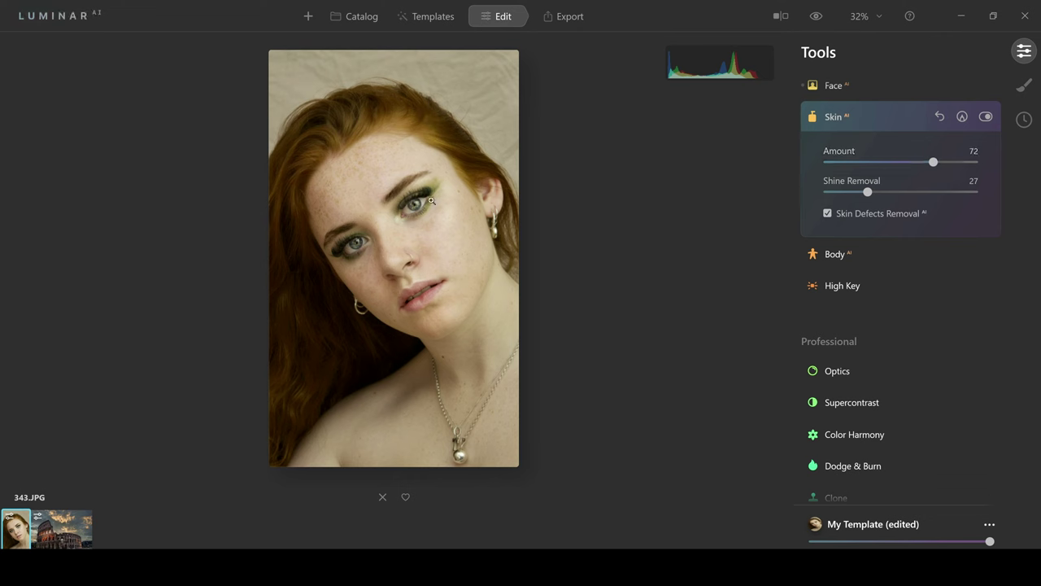
key("backslash")
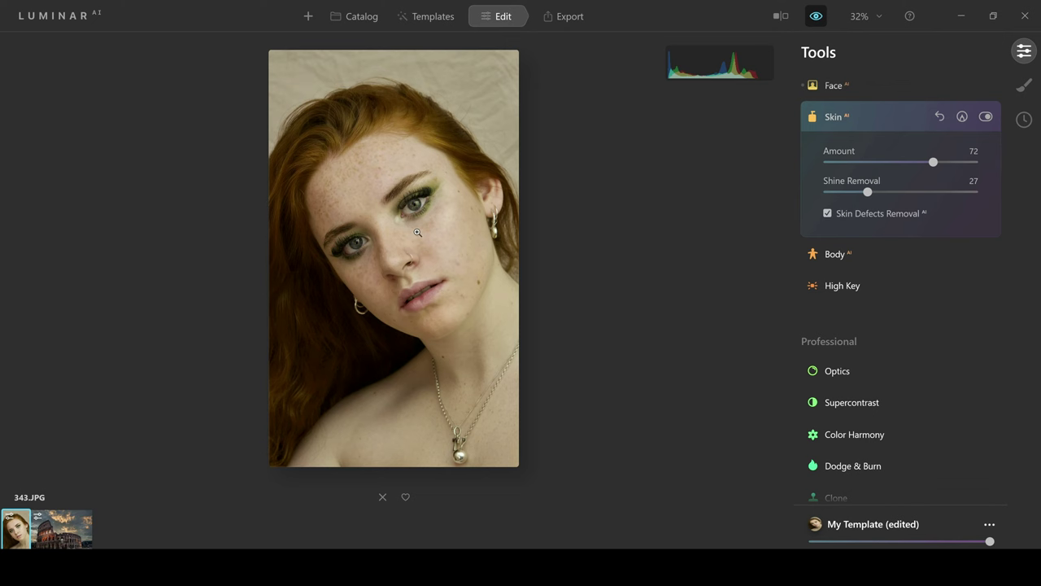
key("backslash")
key("backslash")
key("backslash")
key("backslash")
key("backslash")
key("backslash")
key("backslash")
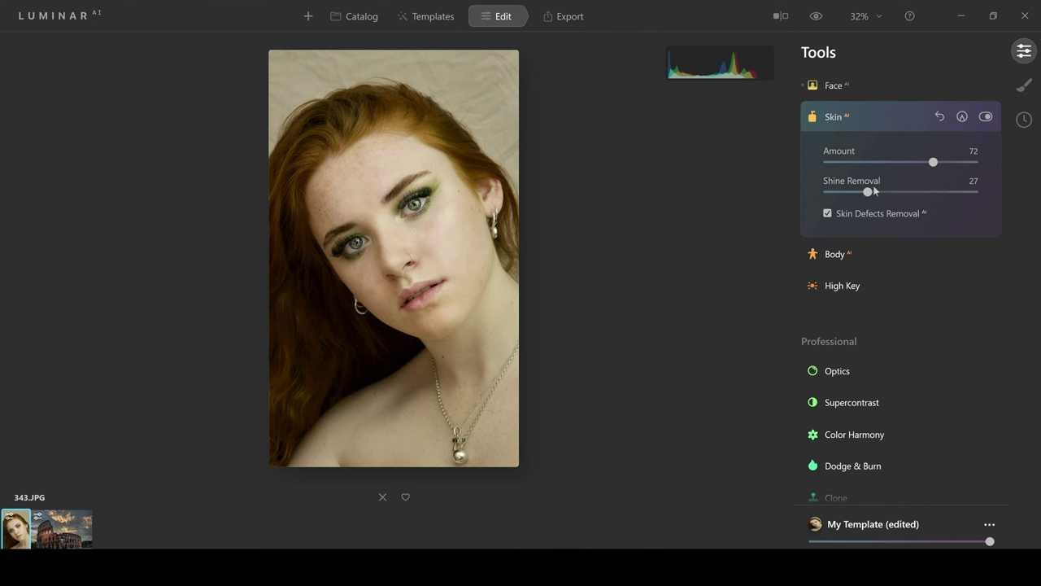
left_click_drag(932, 164, 854, 195)
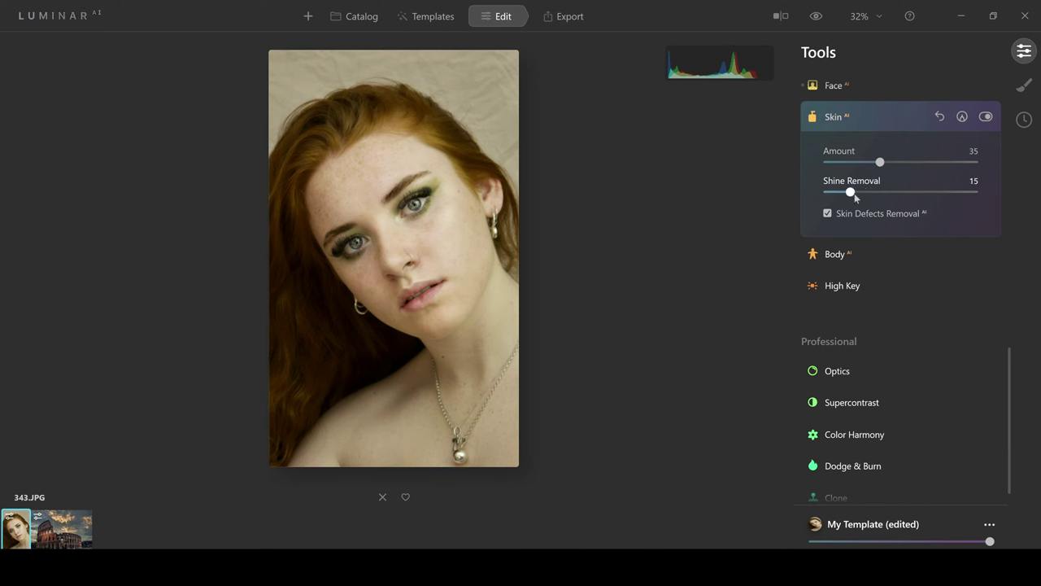
Step: Turn off Skin Defects Removal and inspect the cheek at 100% zoom
left_click(828, 213)
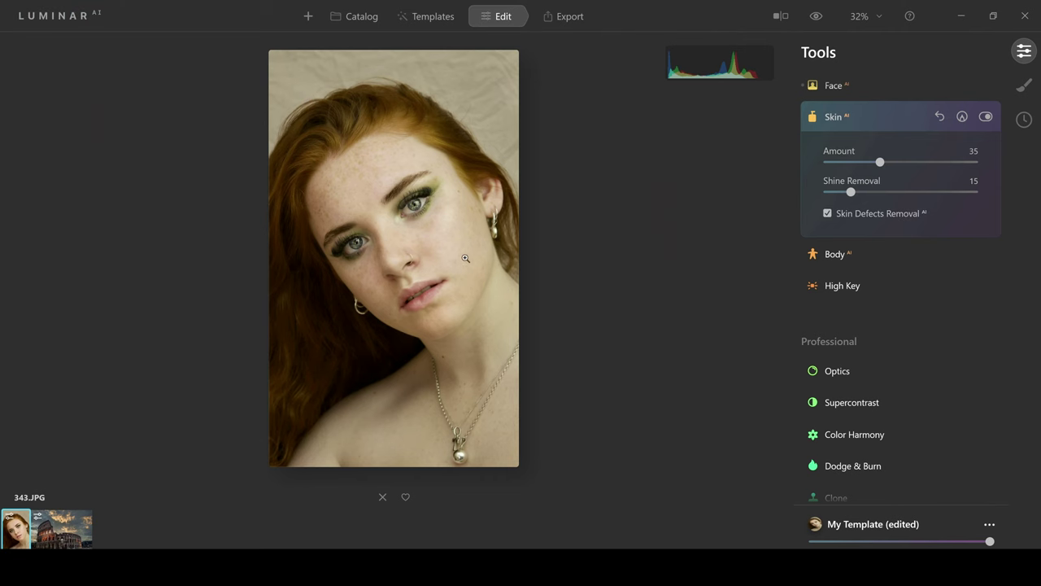
left_click(466, 258)
left_click(828, 214)
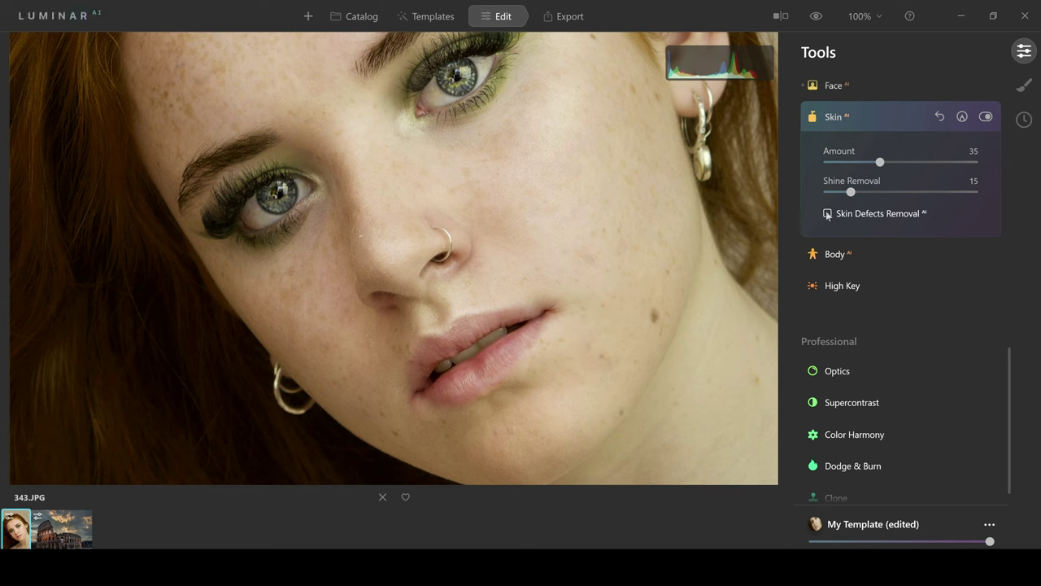
Step: Re-enable Skin Defects Removal to clear the cheek mole, then expand Body AI
left_click(828, 213)
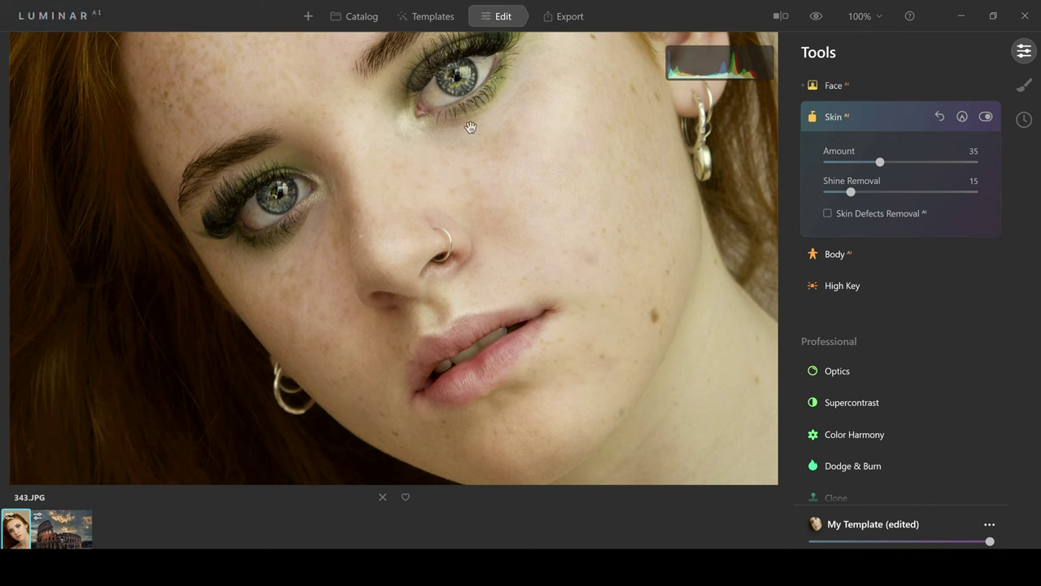
left_click(828, 213)
left_click(840, 255)
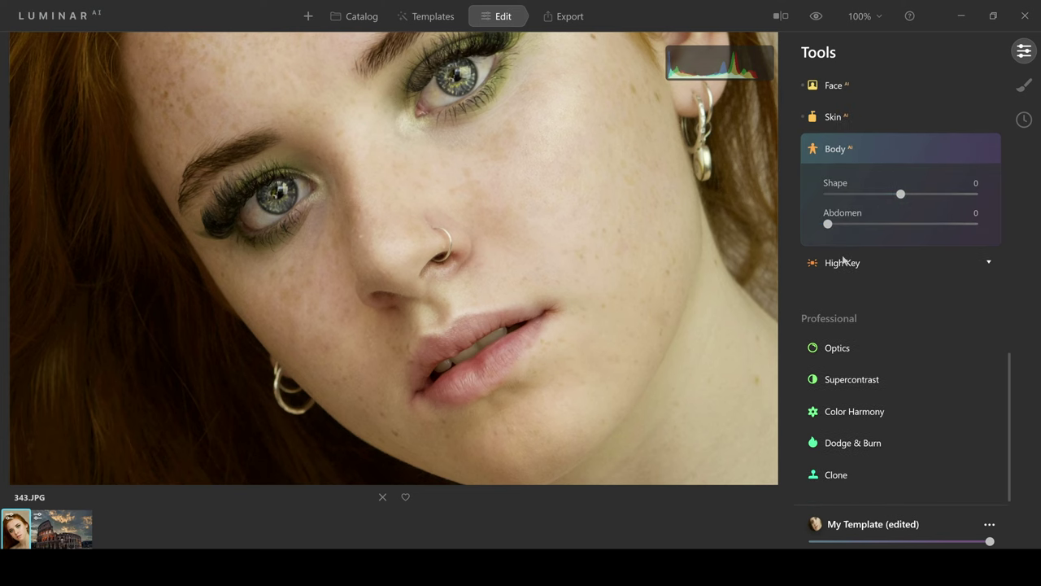
Step: Collapse Body AI unchanged and fit the whole portrait to the screen
left_click(838, 152)
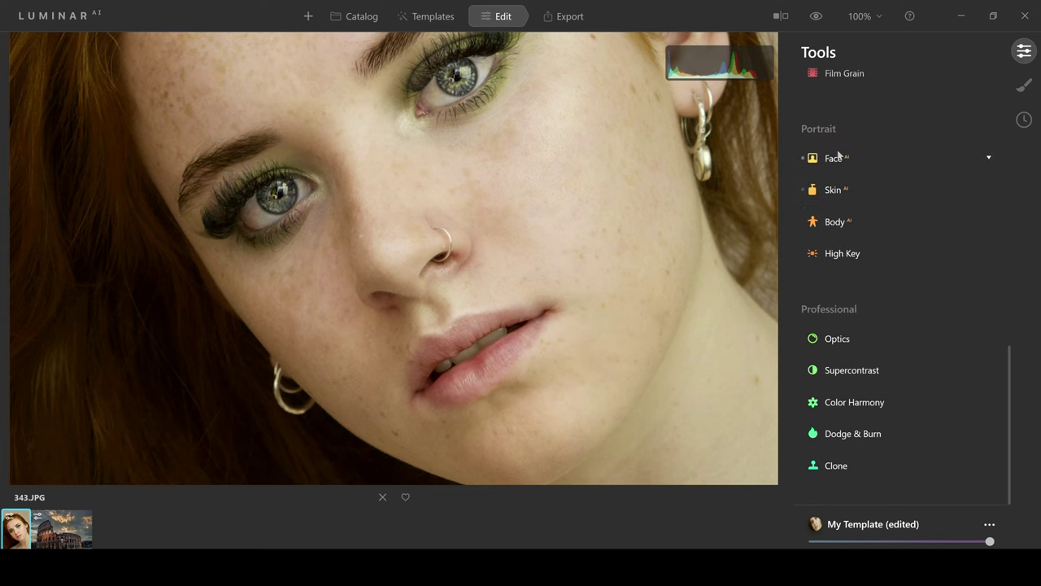
key("ctrl+0")
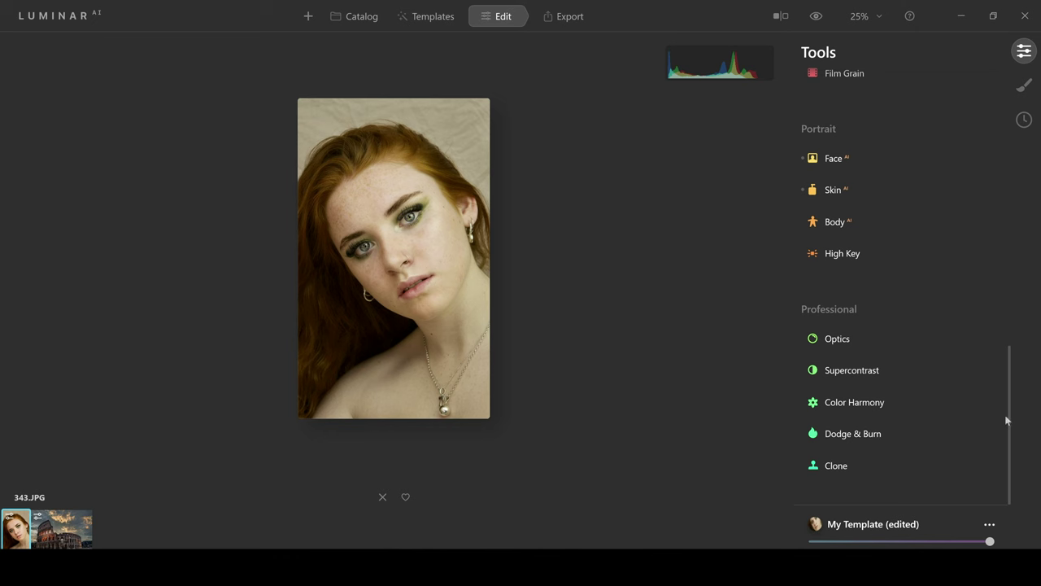
scroll(1008, 413, "up", 3)
scroll(1001, 162, "up", 5)
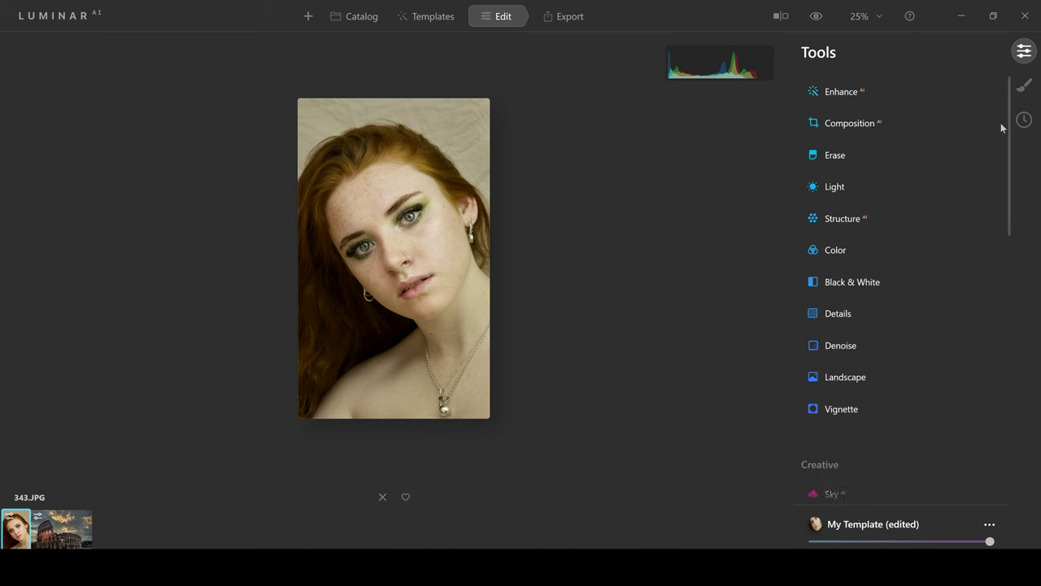